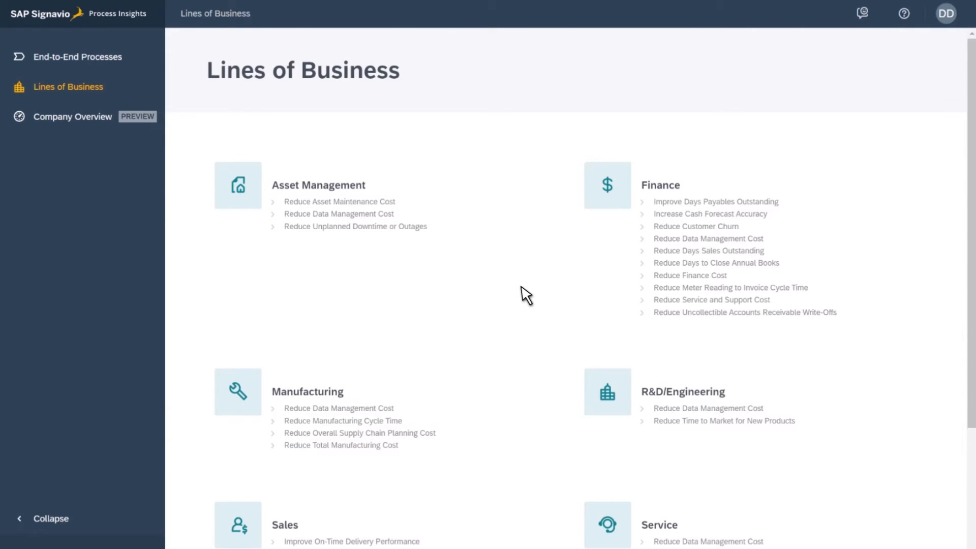
Step: Open the Sourcing & Procurement line of business
scroll(526, 295, down, 4)
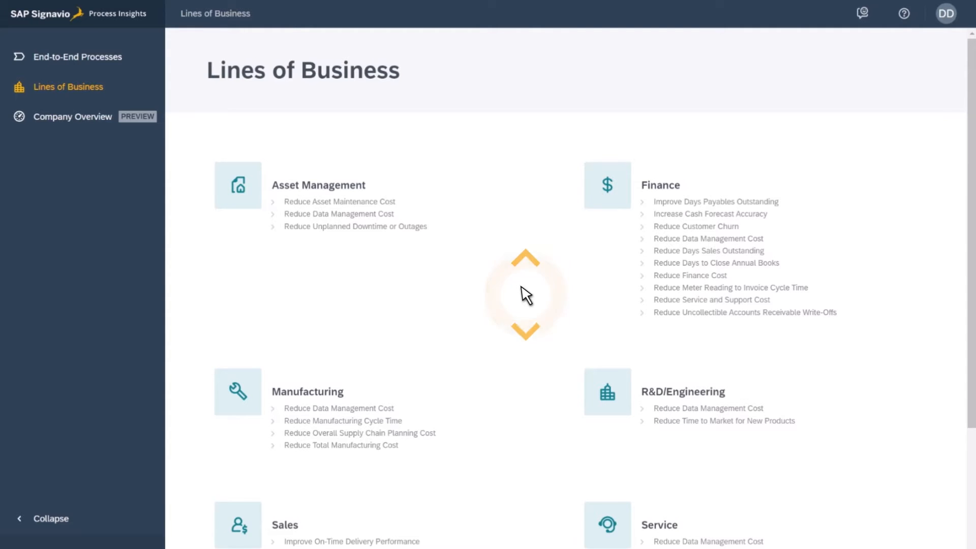
scroll(525, 296, down, 1)
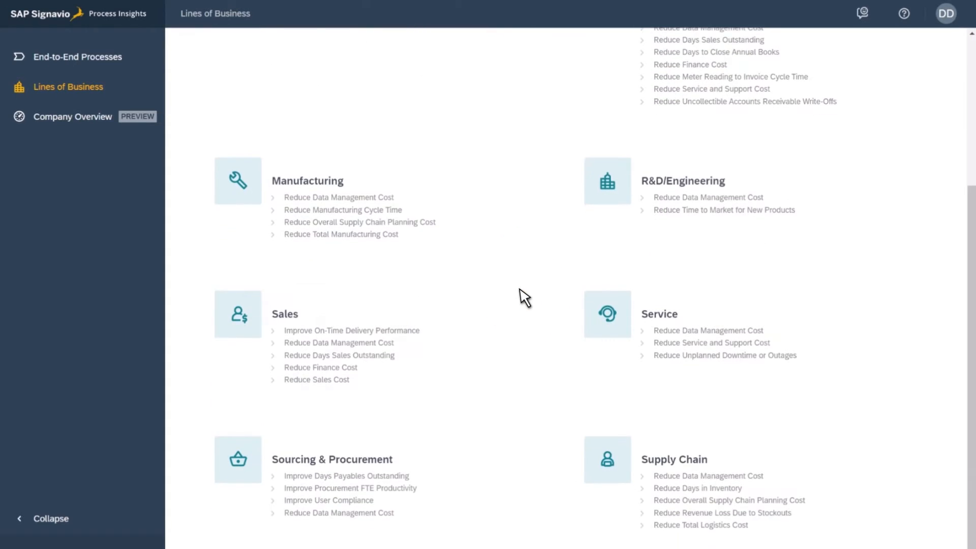
click(418, 461)
Step: Switch the process flow to Purchase requisition item creation to purchase order item creation
click(389, 86)
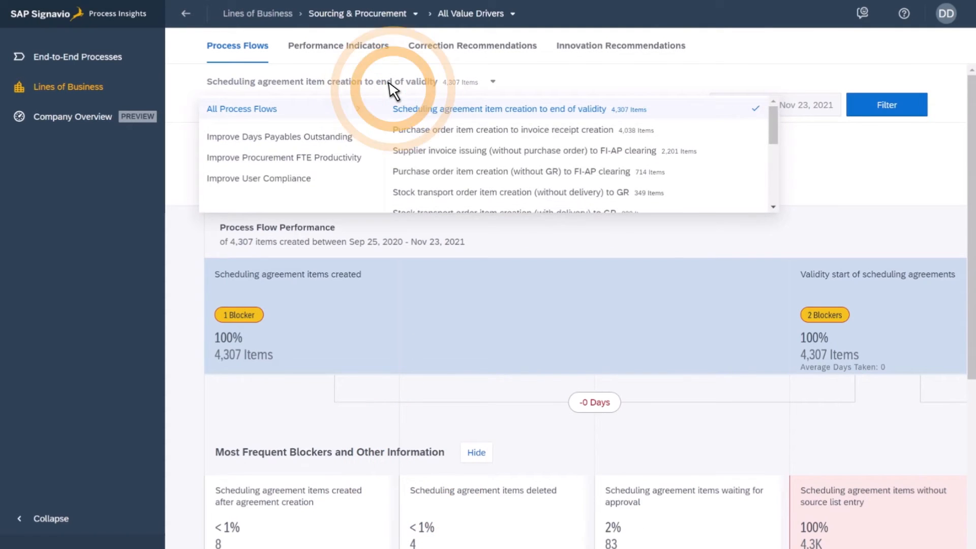
scroll(457, 162, down, 4)
scroll(458, 162, down, 1)
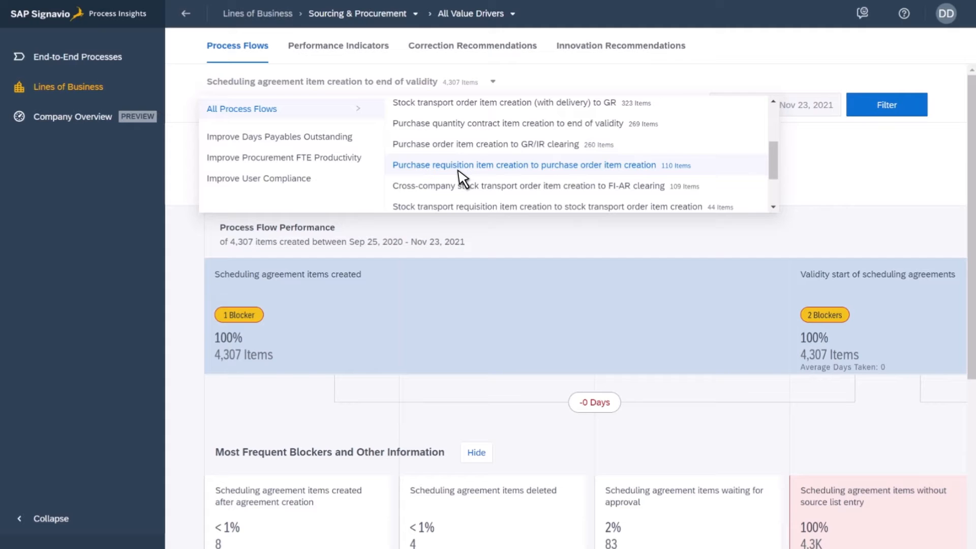
click(462, 175)
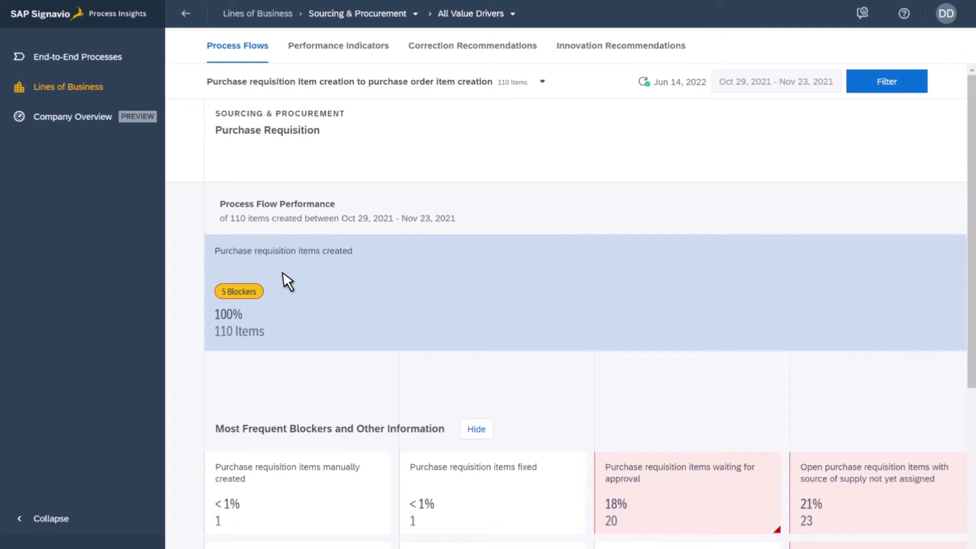
Step: Examine the purchase requisition process flow performance and its most frequent blockers
scroll(287, 281, right, 5)
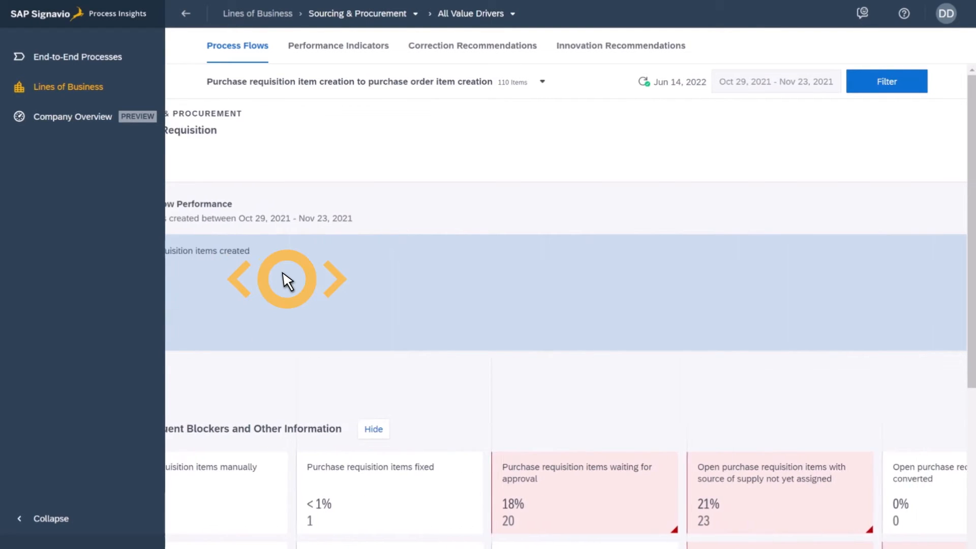
scroll(288, 281, right, 6)
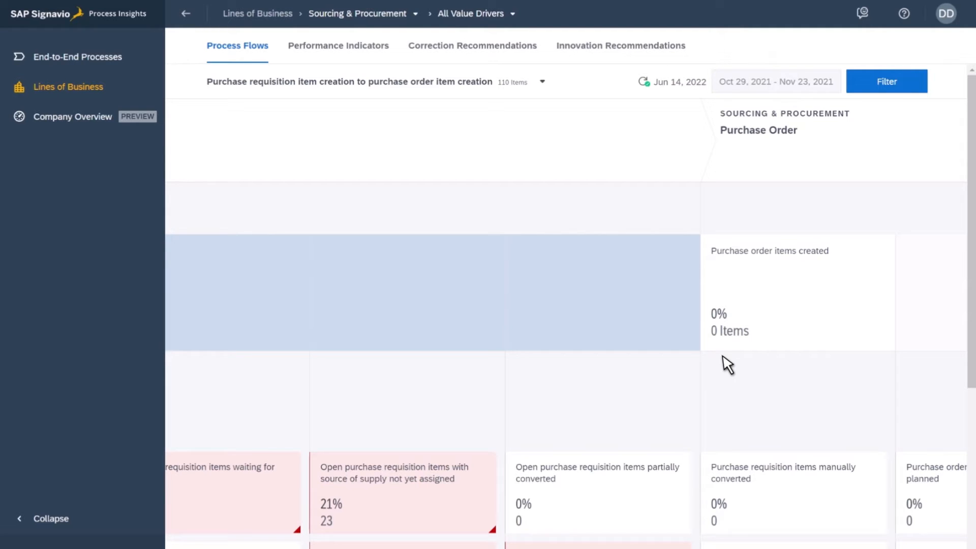
scroll(728, 364, left, 10)
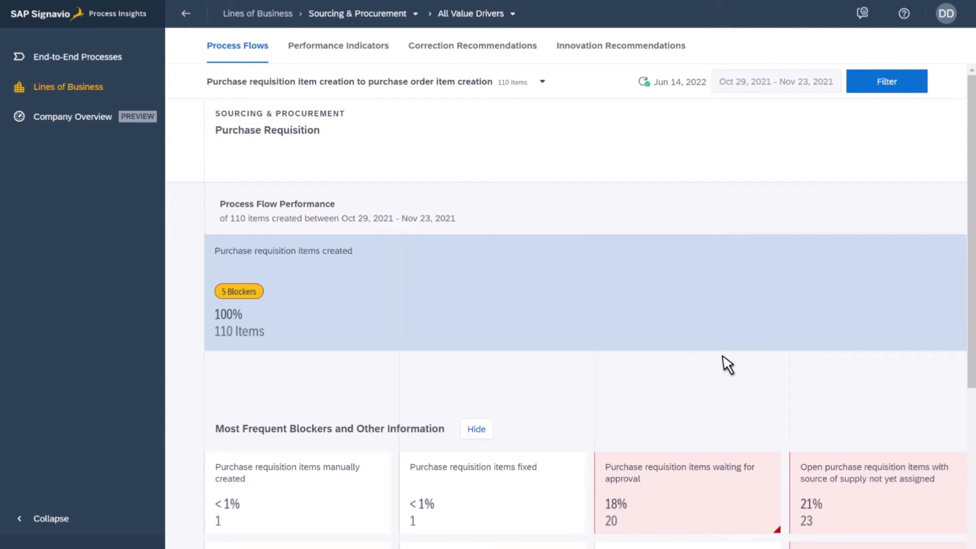
scroll(728, 365, down, 1)
scroll(727, 365, down, 5)
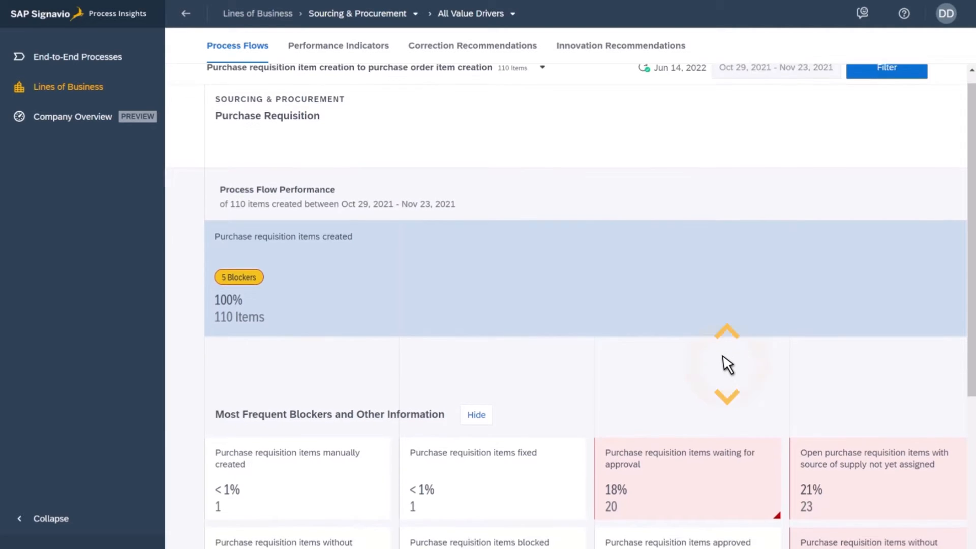
scroll(728, 365, down, 2)
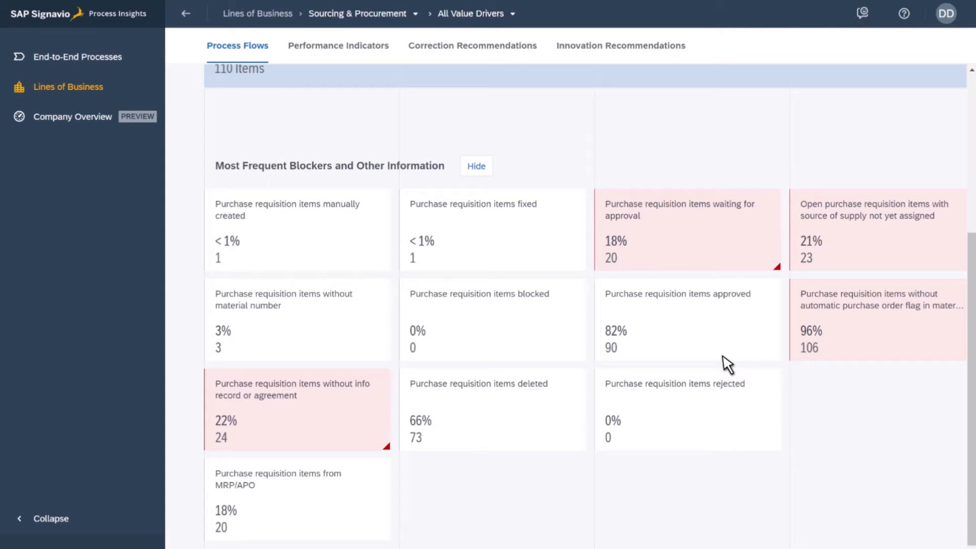
scroll(727, 365, up, 6)
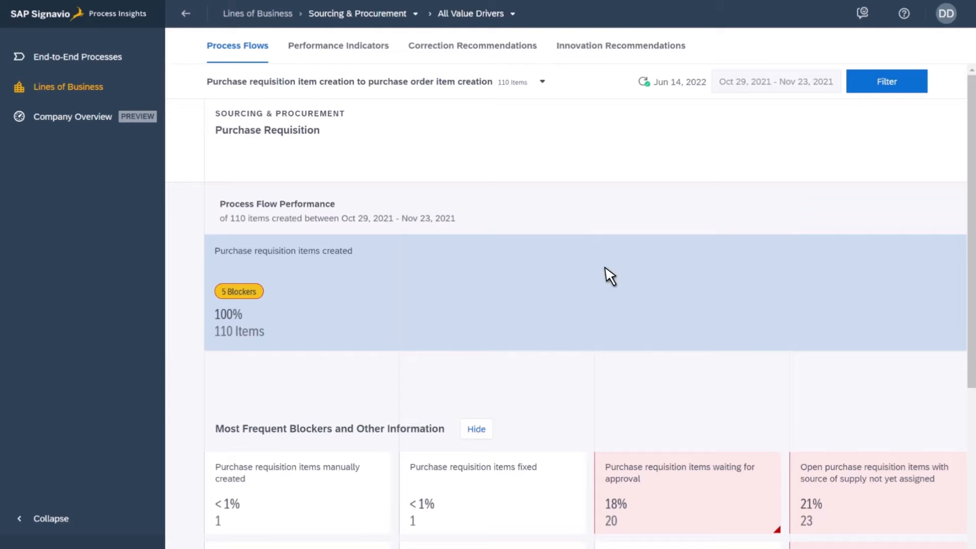
click(319, 57)
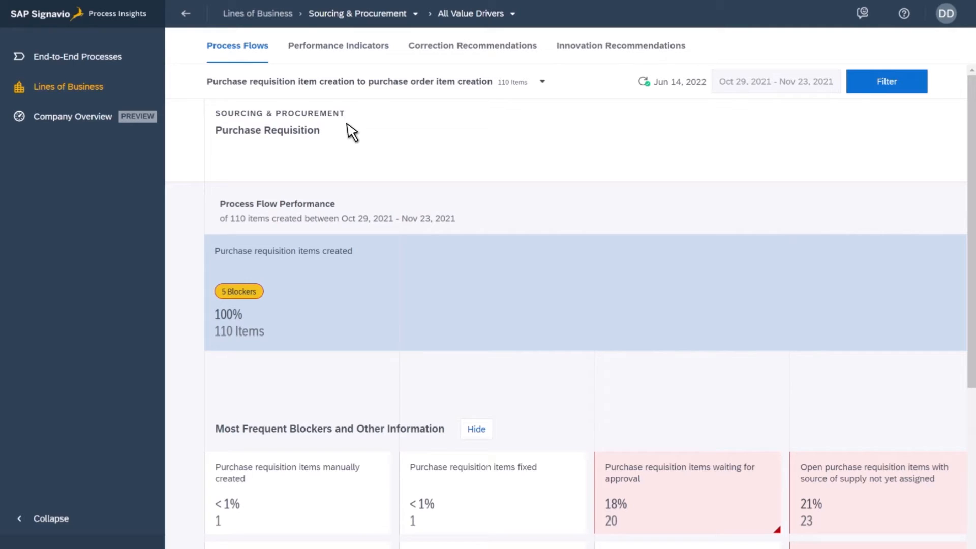
Step: Review the SAP Process Automation innovation recommendations for this line of business
click(602, 56)
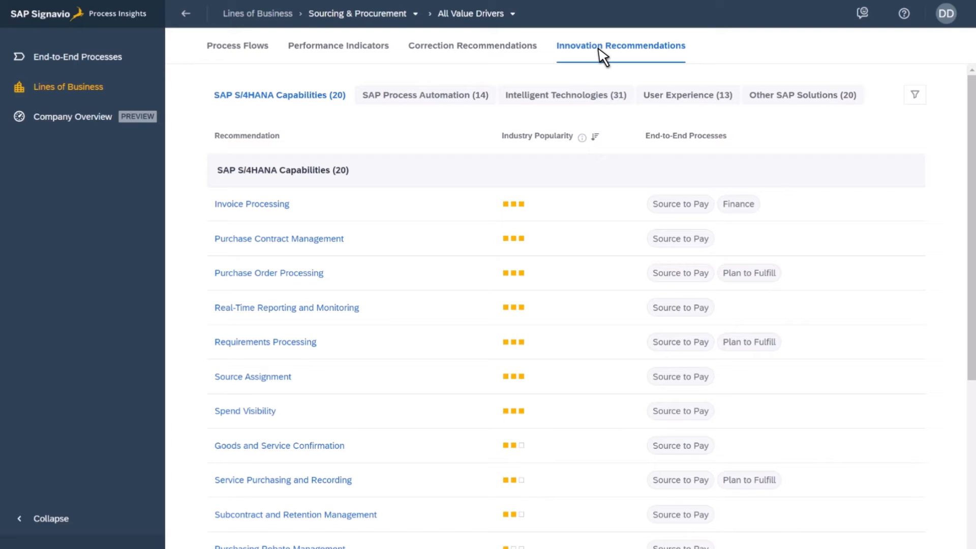
click(491, 96)
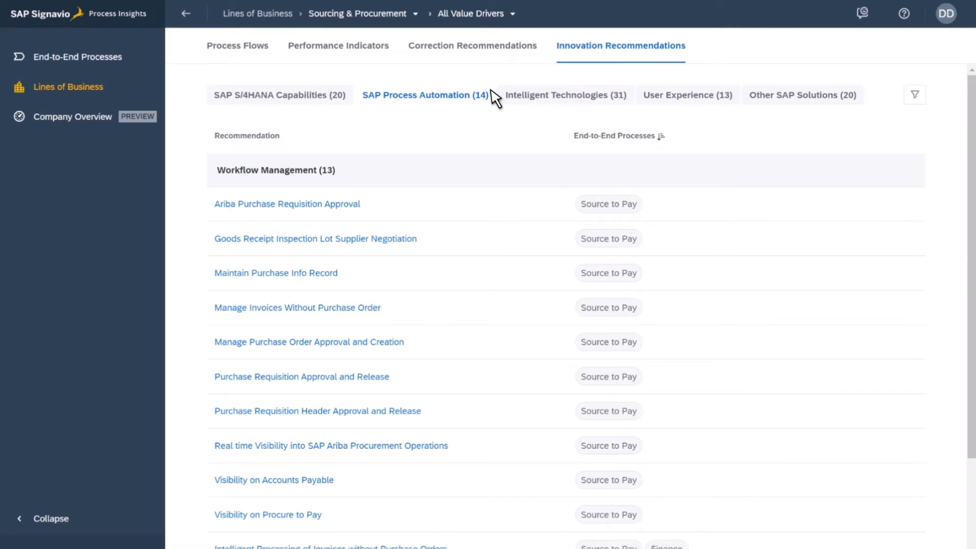
scroll(495, 168, down, 1)
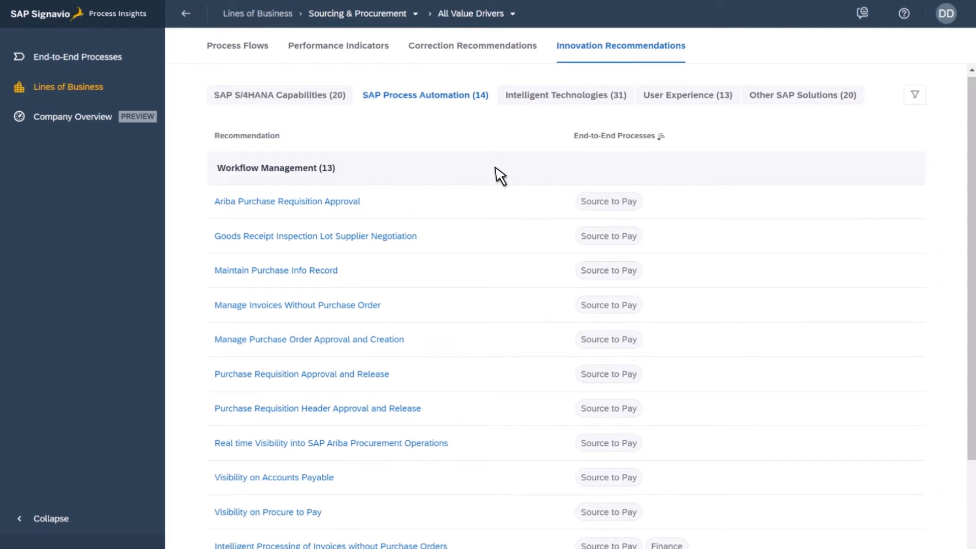
middle_click(496, 389)
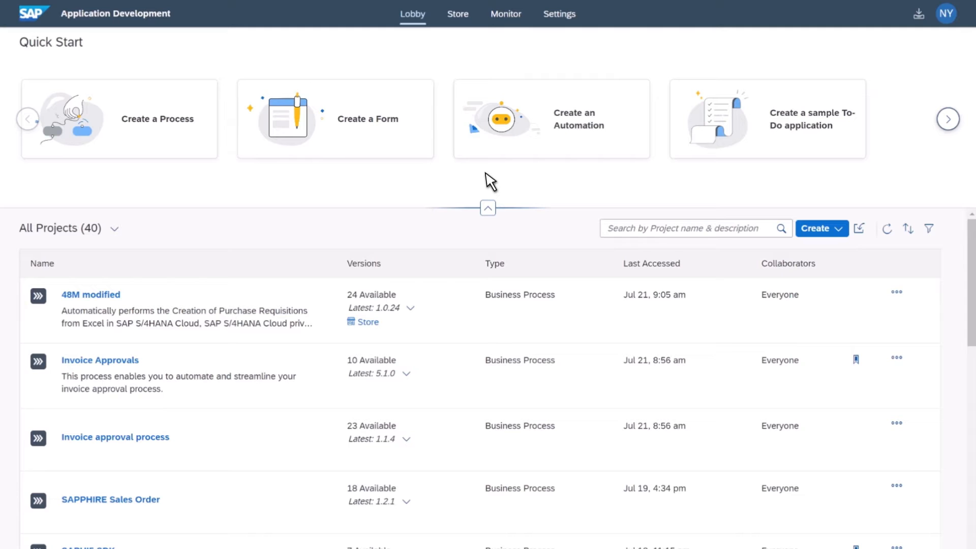
Step: In the Store, filter projects to the Process Automation type and the SAP S/4HANA publisher
click(459, 16)
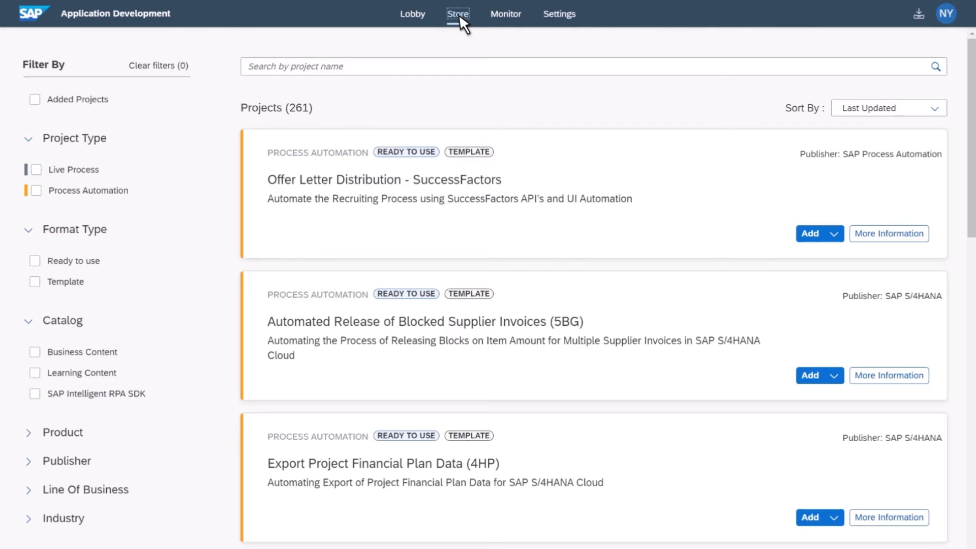
click(36, 191)
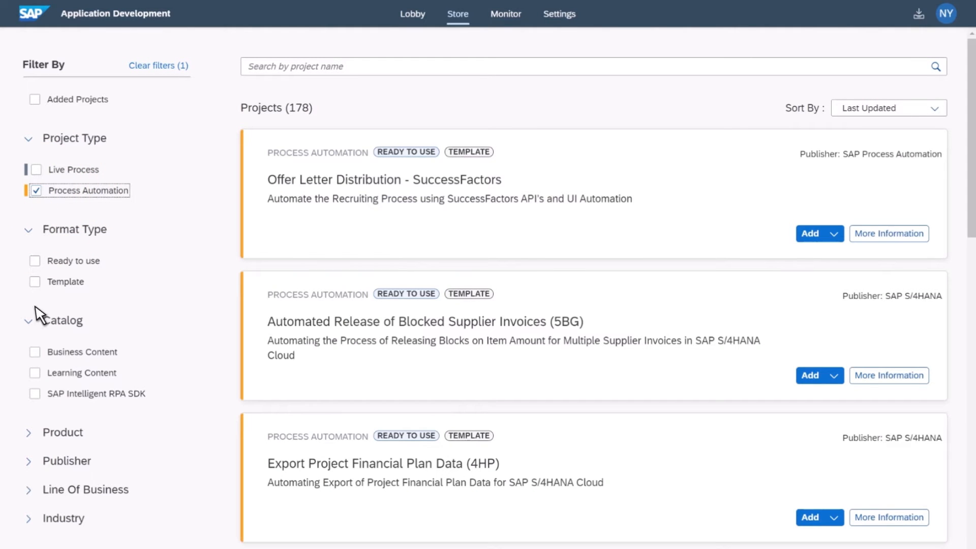
click(28, 462)
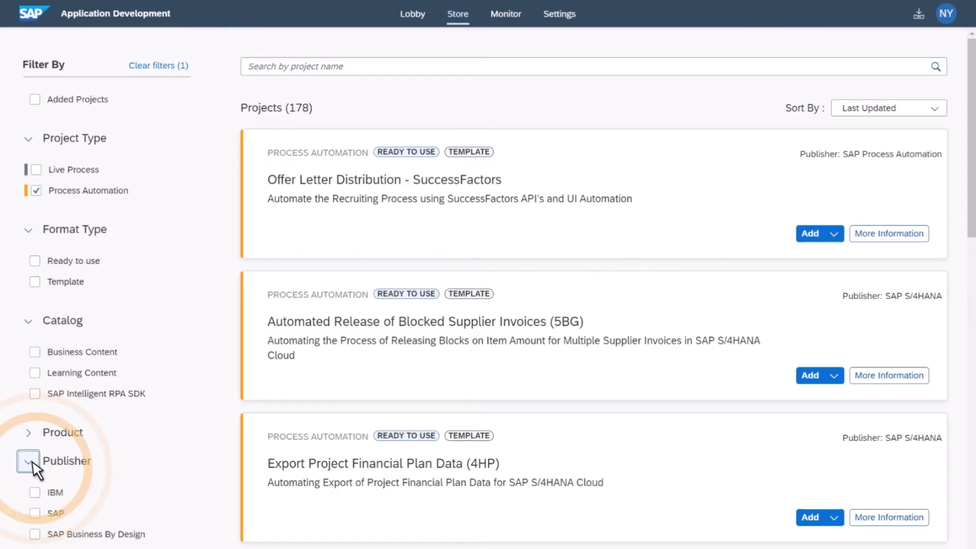
scroll(65, 460, down, 3)
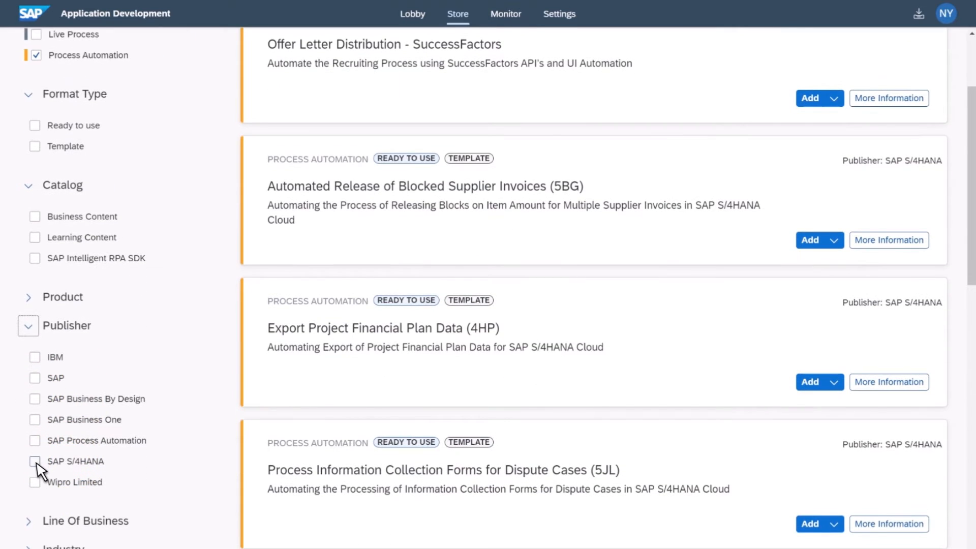
click(35, 461)
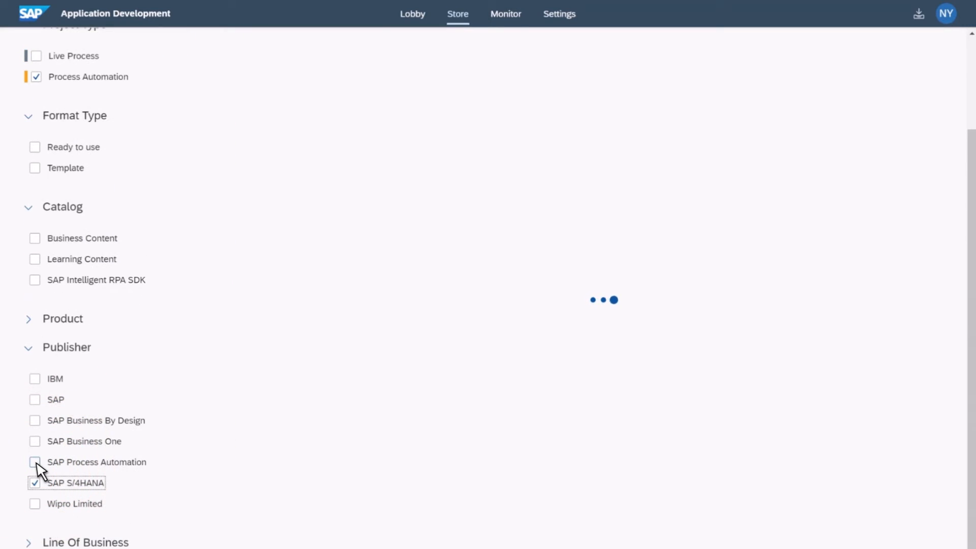
Step: Add the Sourcing And Procurement line-of-business filter to the Store projects
scroll(36, 464, down, 2)
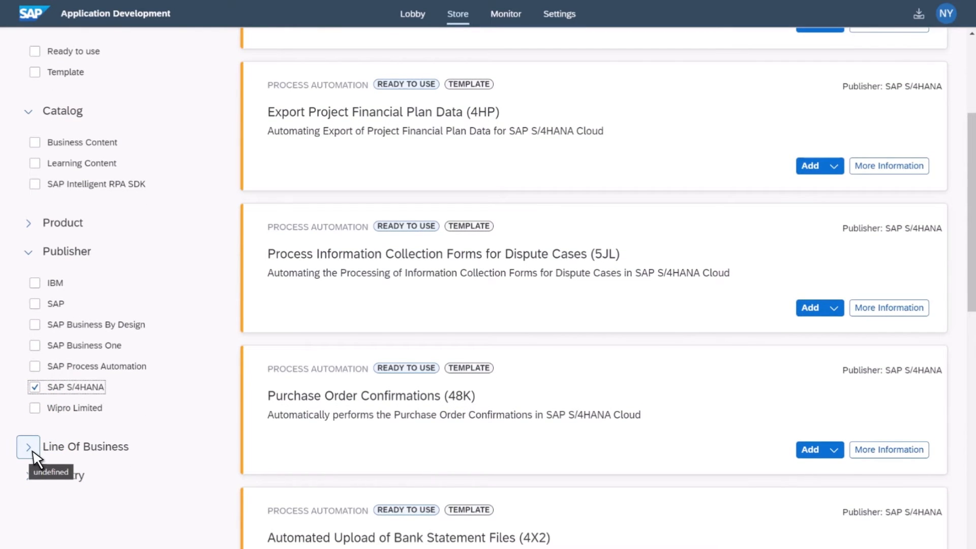
click(28, 447)
scroll(122, 451, down, 3)
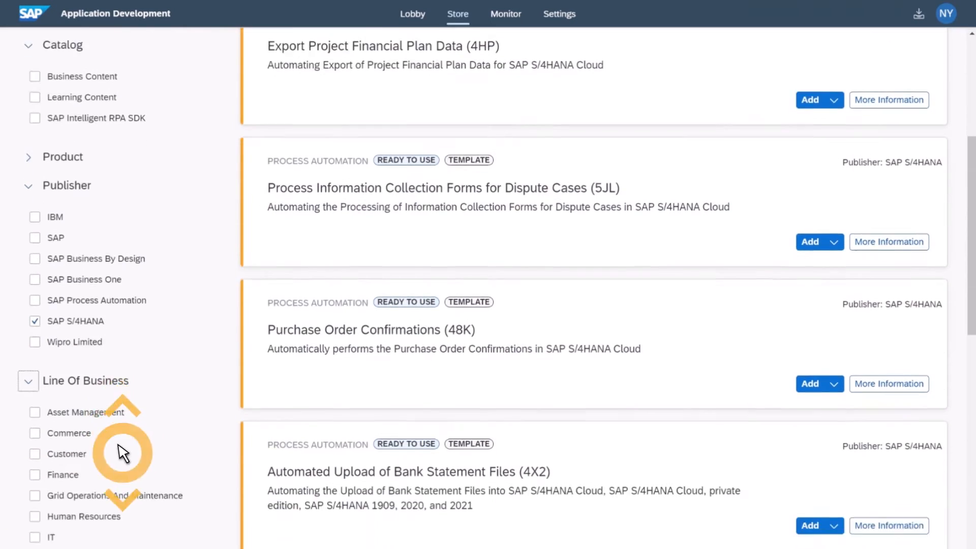
scroll(122, 451, down, 2)
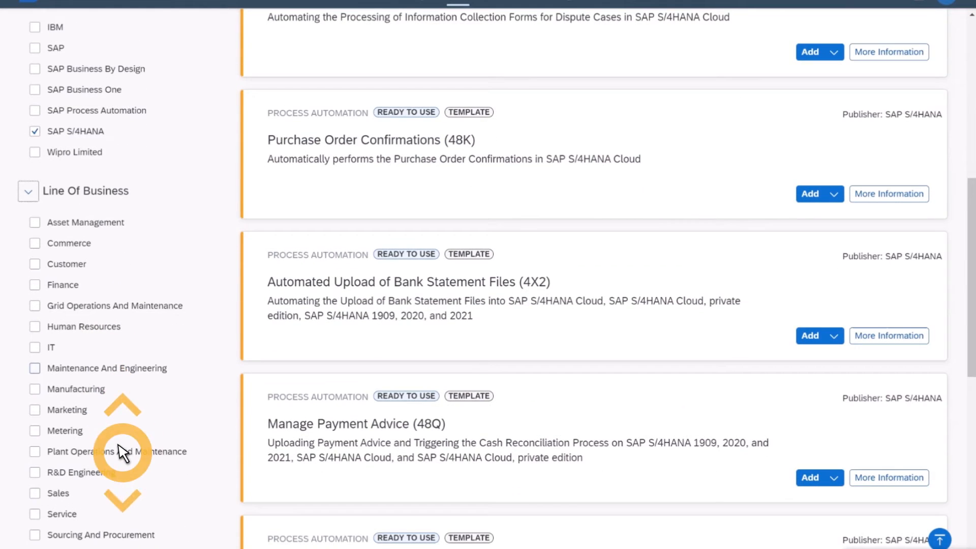
click(35, 535)
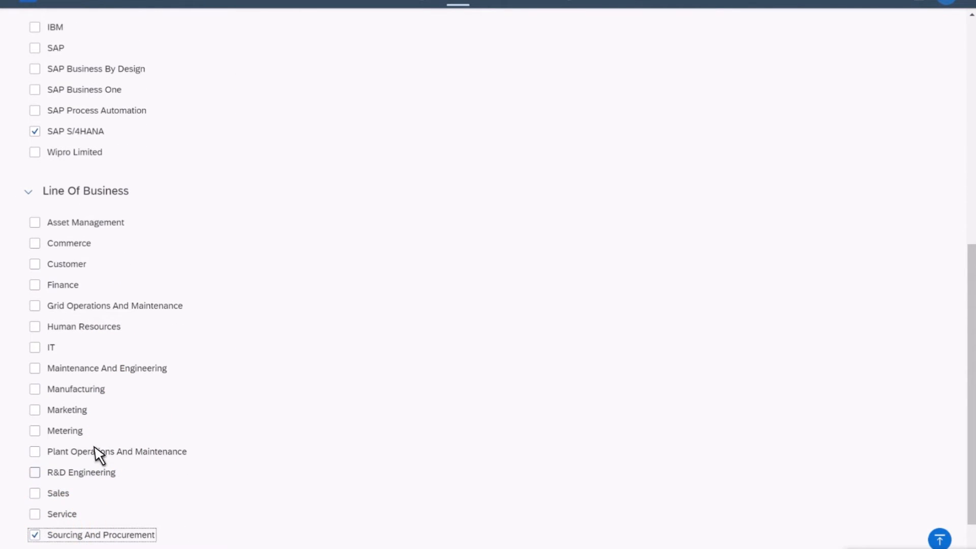
Step: Open the existing copy of Create Purchase Requisitions from Excel (48M), the 48M modified project
scroll(177, 339, up, 6)
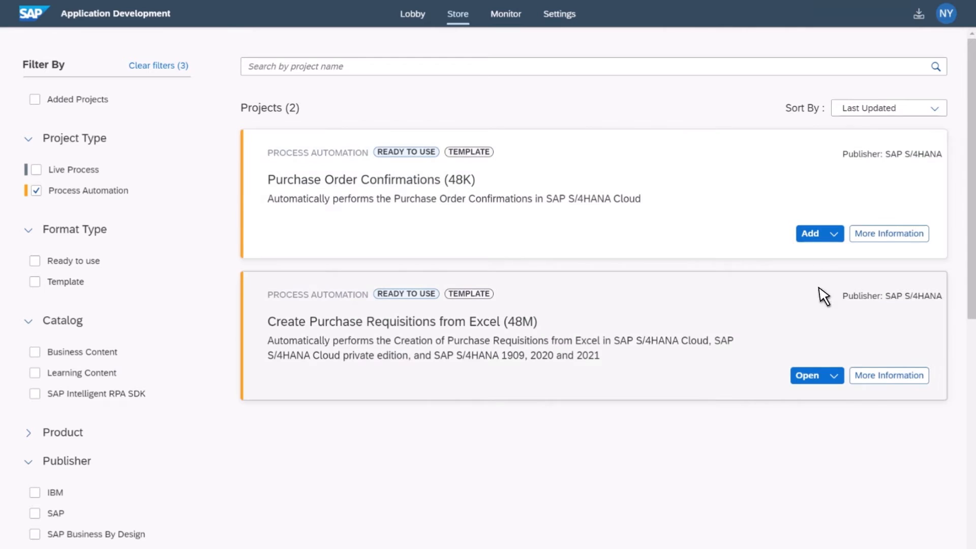
click(833, 376)
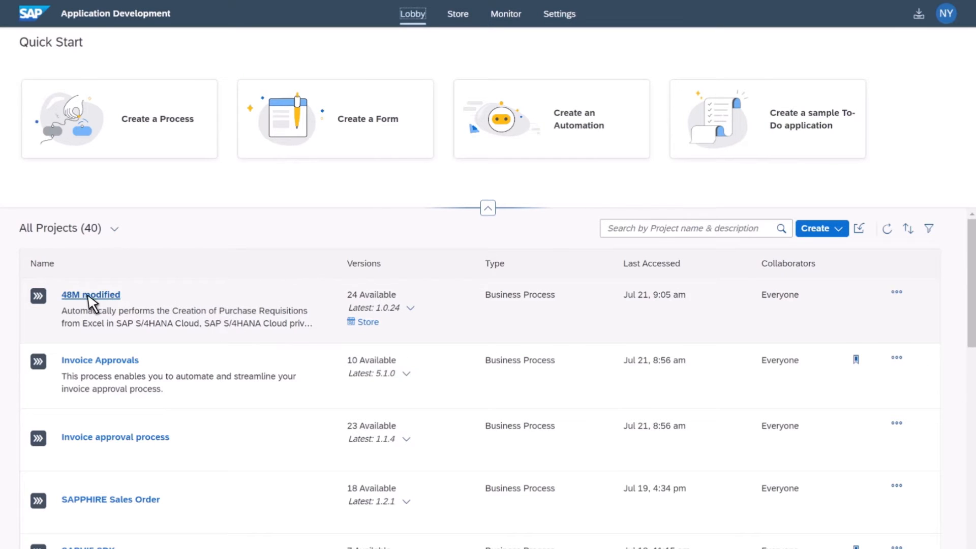
click(66, 300)
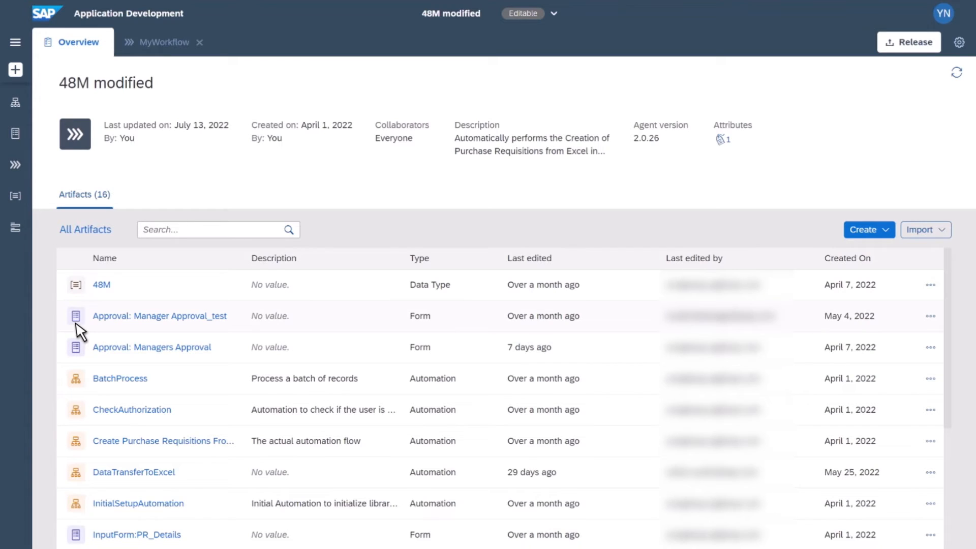
Step: Open the MyWorkflow process artifact of the project
scroll(79, 330, down, 3)
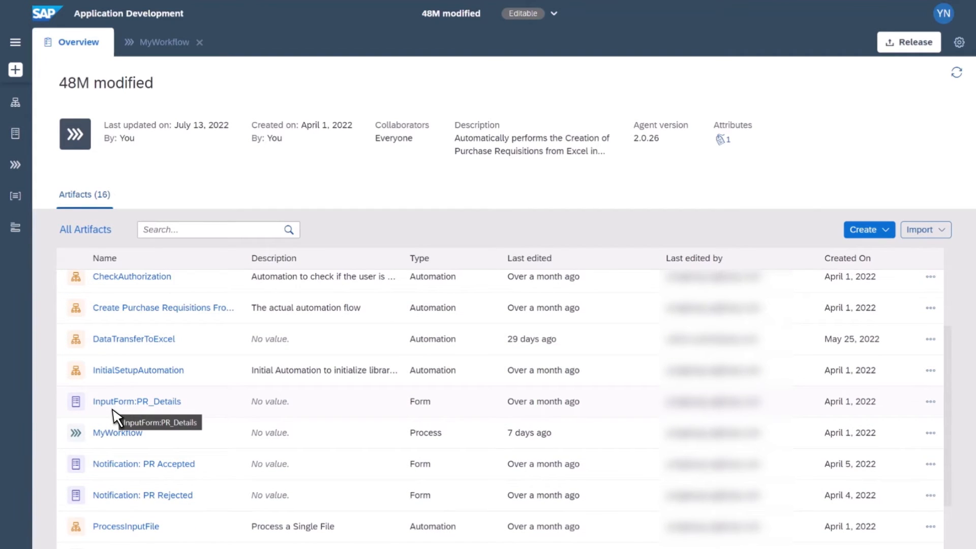
scroll(112, 412, down, 1)
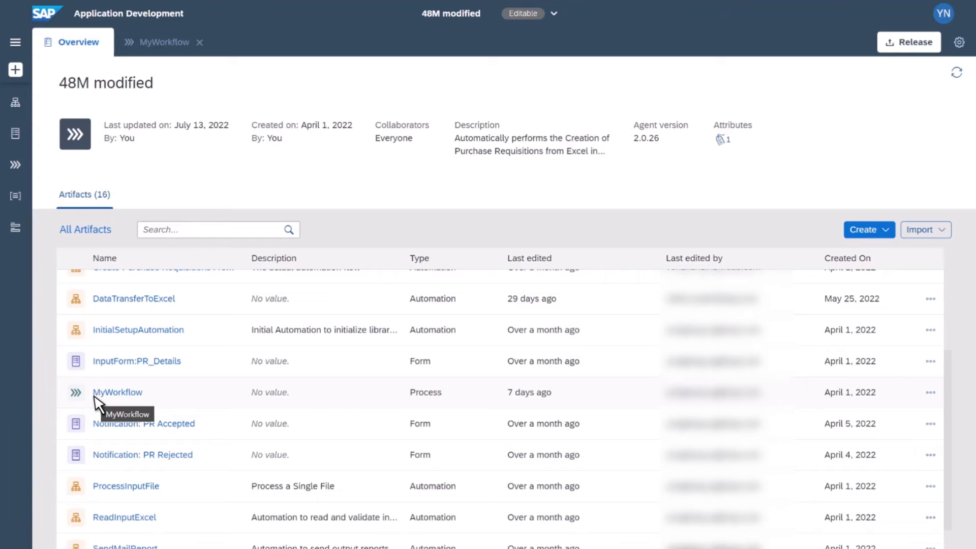
click(109, 393)
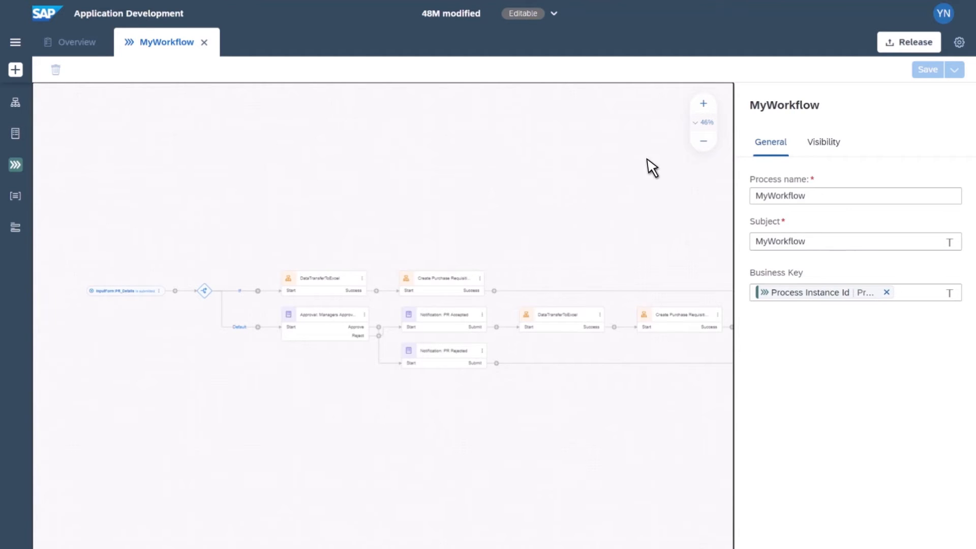
Step: Inspect the MyWorkflow process diagram from its start trigger onwards
click(708, 108)
click(708, 108)
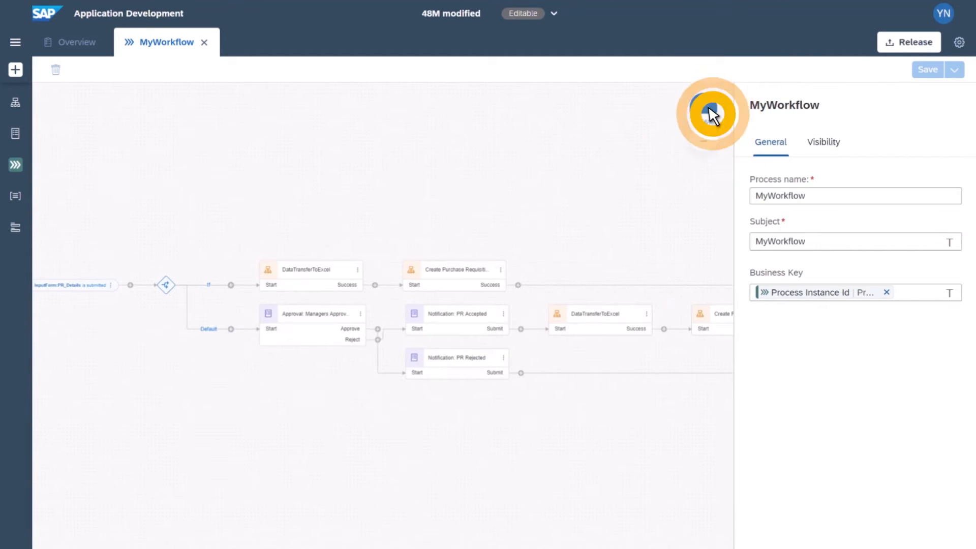
click(708, 108)
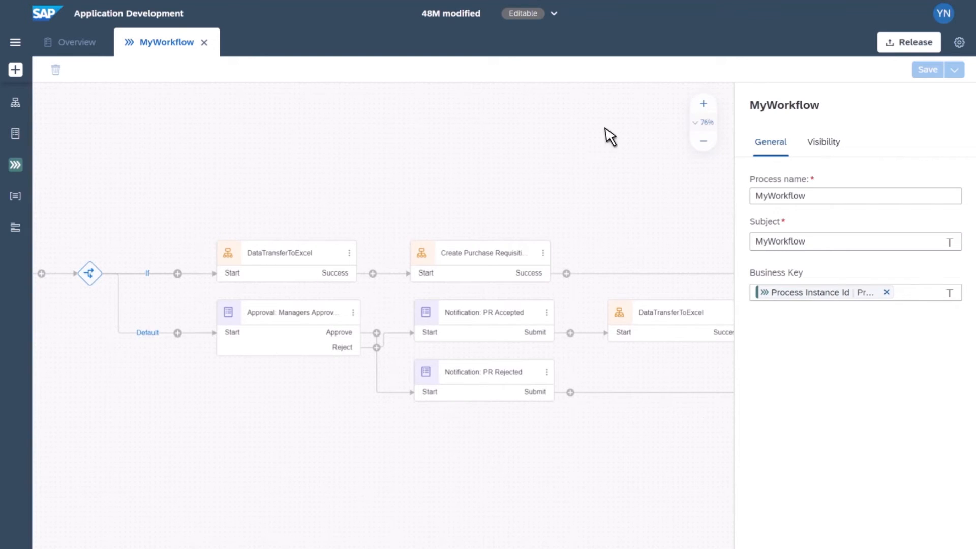
drag(444, 158, 427, 159)
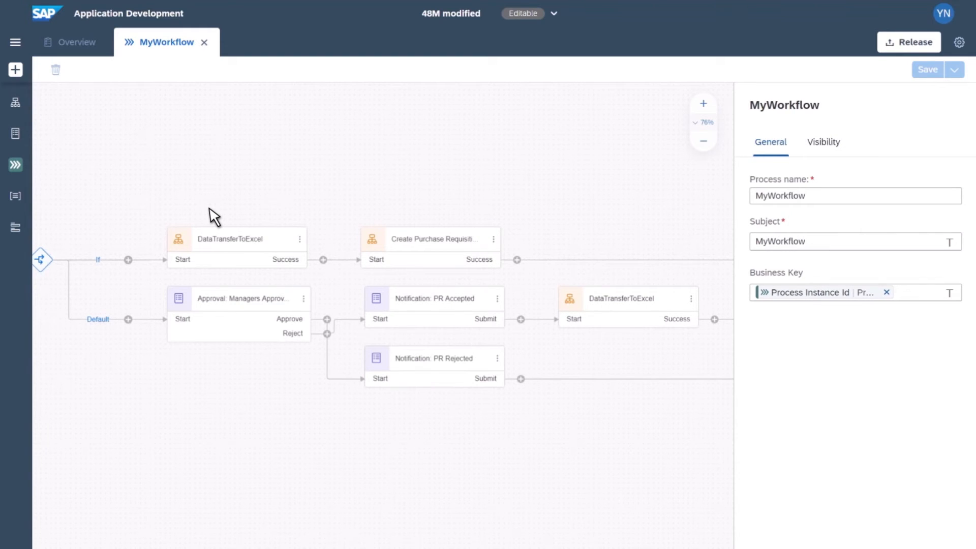
scroll(214, 216, left, 7)
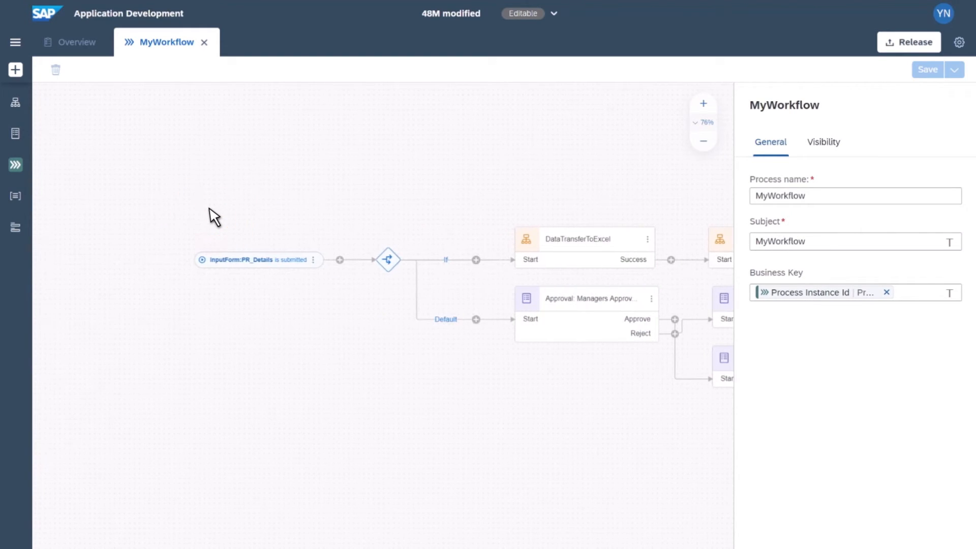
Step: Pan along the MyWorkflow diagram to examine its branches and steps through to the end
click(262, 255)
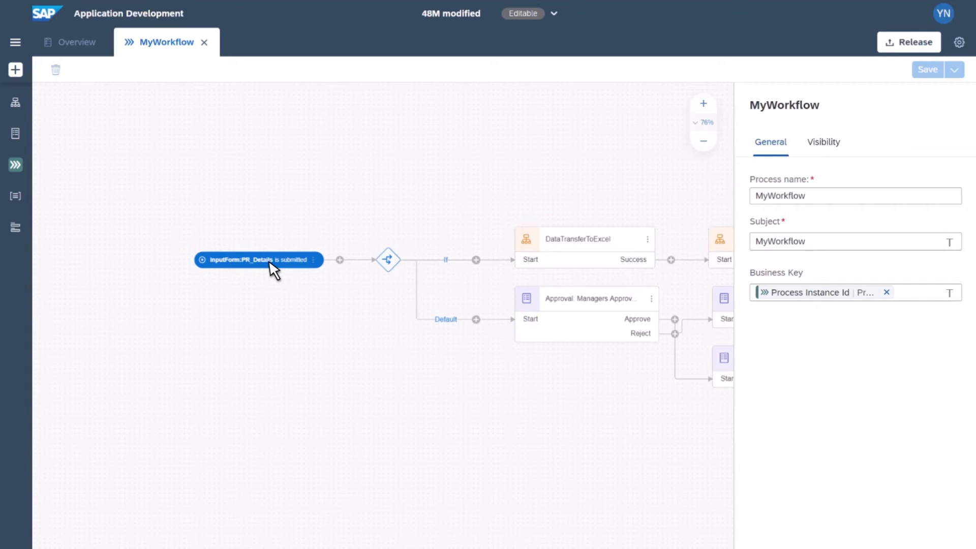
scroll(273, 269, right, 5)
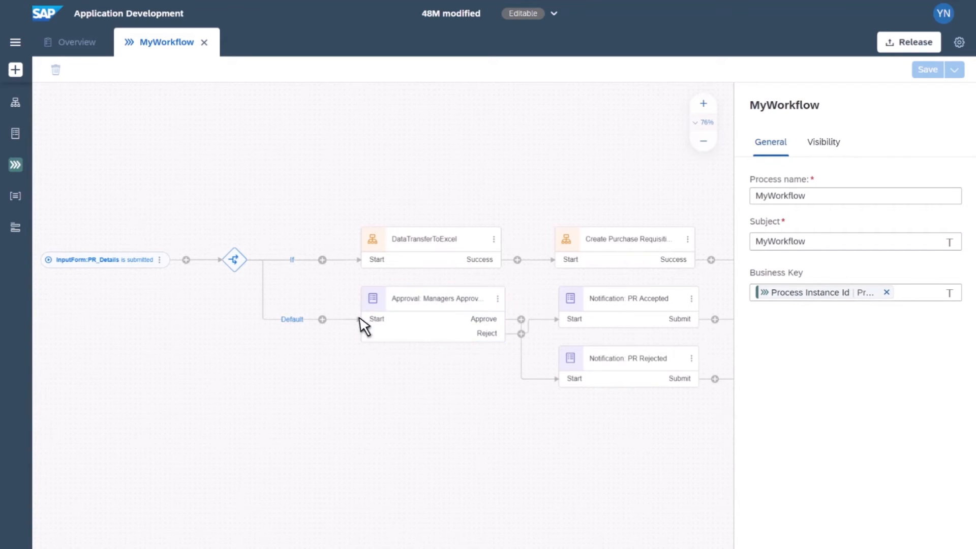
click(112, 268)
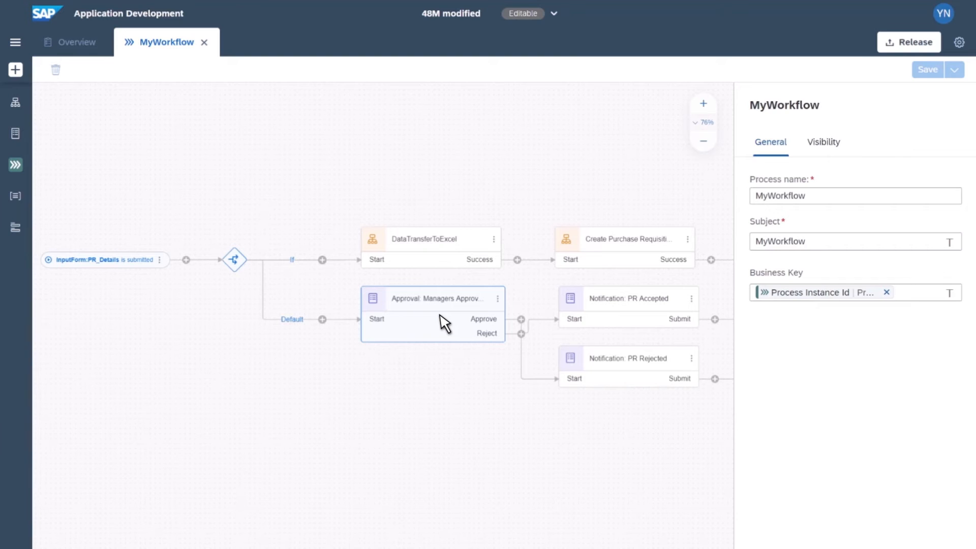
scroll(440, 322, right, 5)
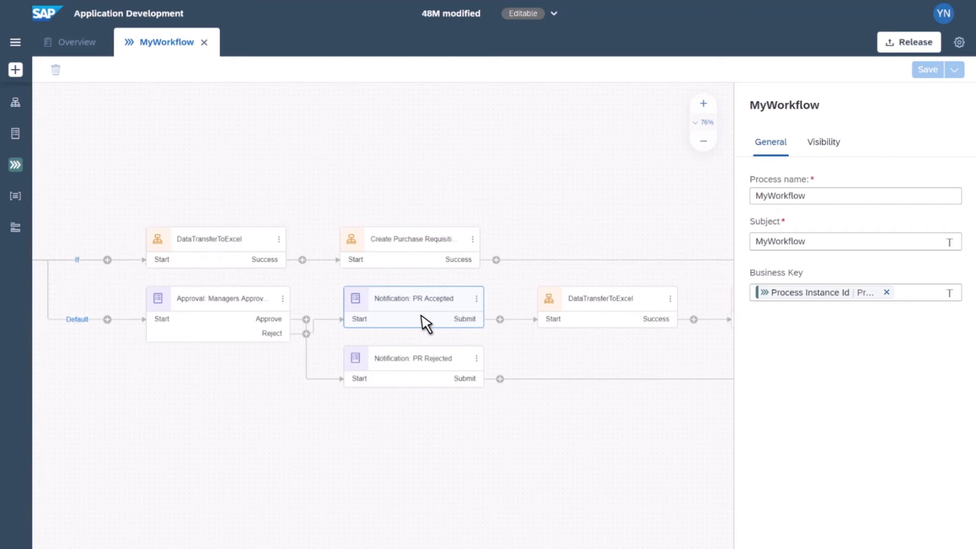
scroll(426, 322, right, 5)
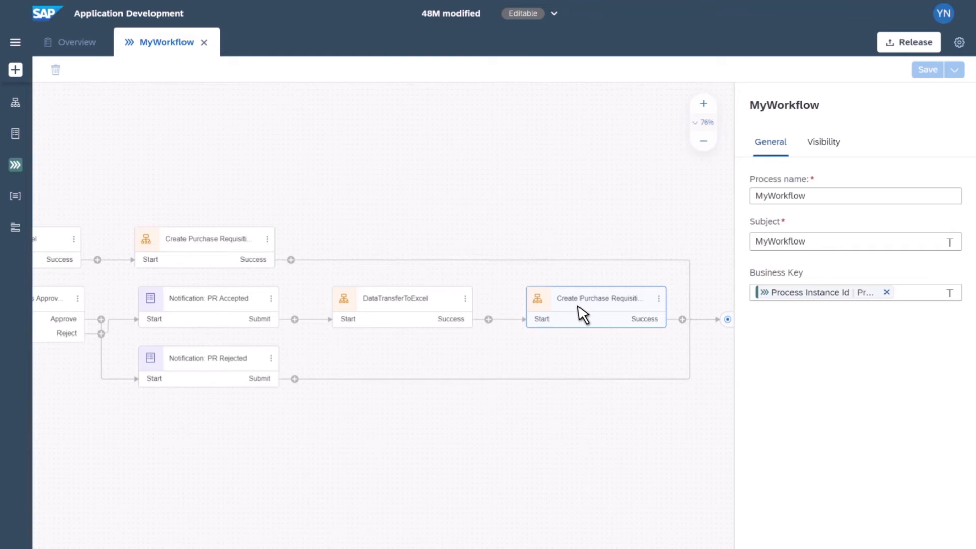
scroll(276, 436, left, 3)
scroll(280, 437, left, 10)
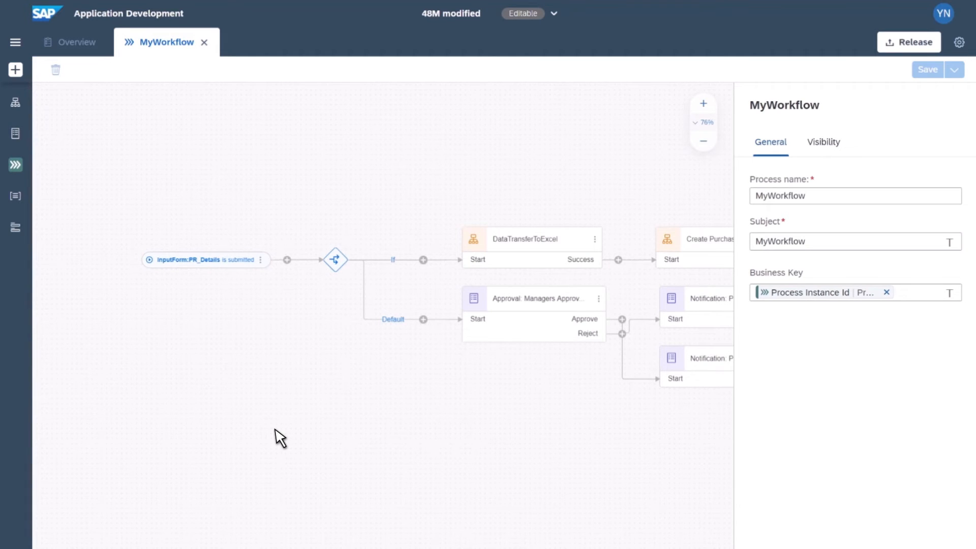
Step: Open the InputForm:PR_Details form and add a paragraph reading 'Notice: please submit ths only once.' below the intro text
click(212, 264)
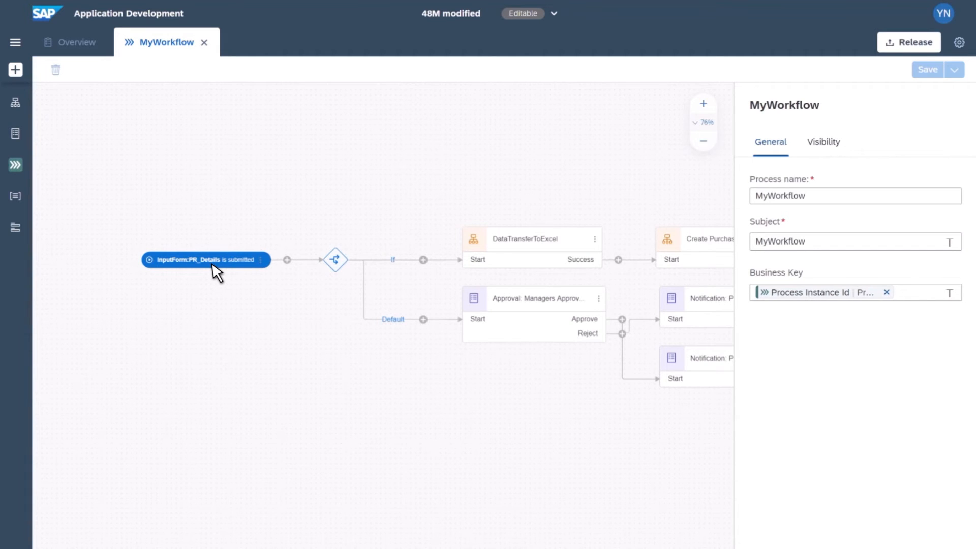
double_click(212, 265)
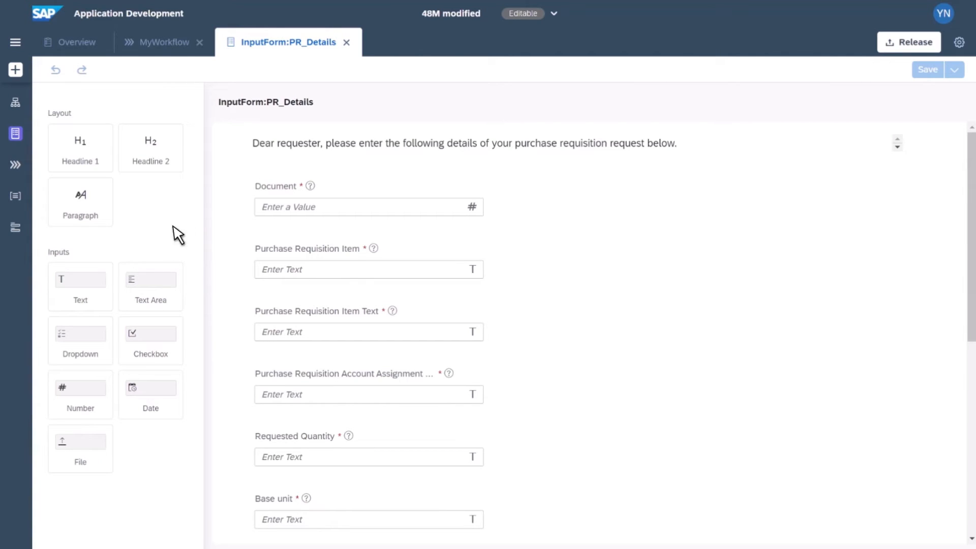
drag(98, 202, 289, 168)
text(Notic)
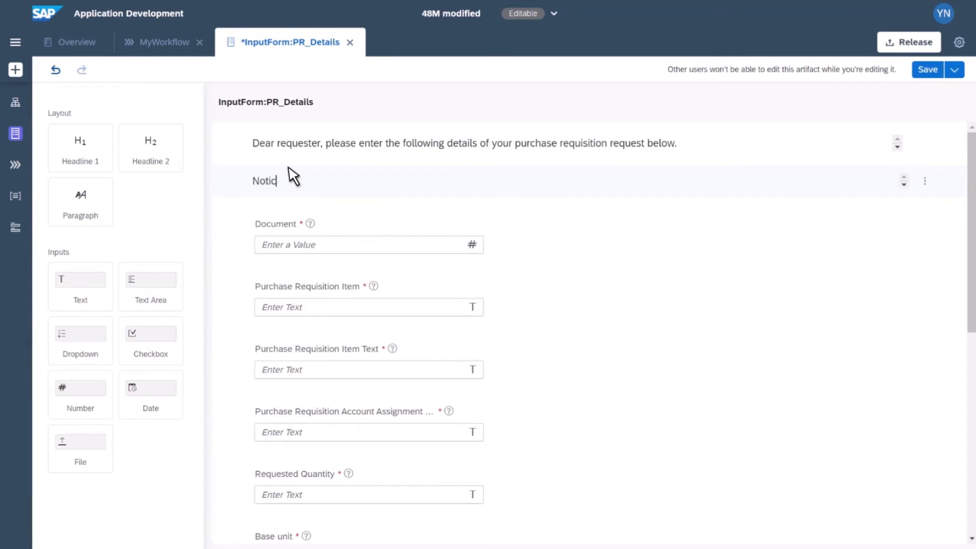
text(e: please submit ths onl y once.)
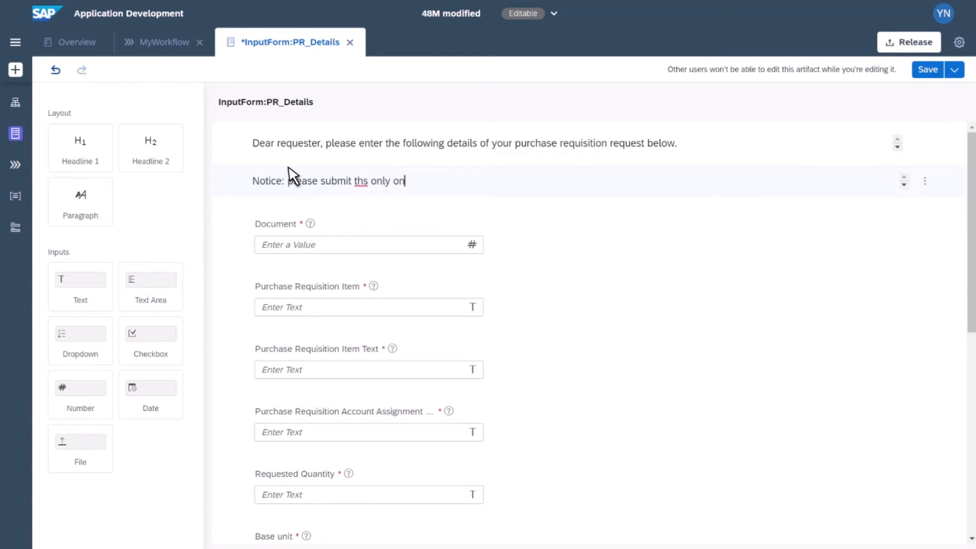
Step: Correct the paragraph's typo so it reads 'Notice: please submit this only once.'
key(ctrl+Left)
key(ctrl+Left)
key(Left)
key(Left)
text(i)
key(End)
Step: Scroll through the input form's fields to the end and close the form without saving changes
scroll(532, 234, down, 1)
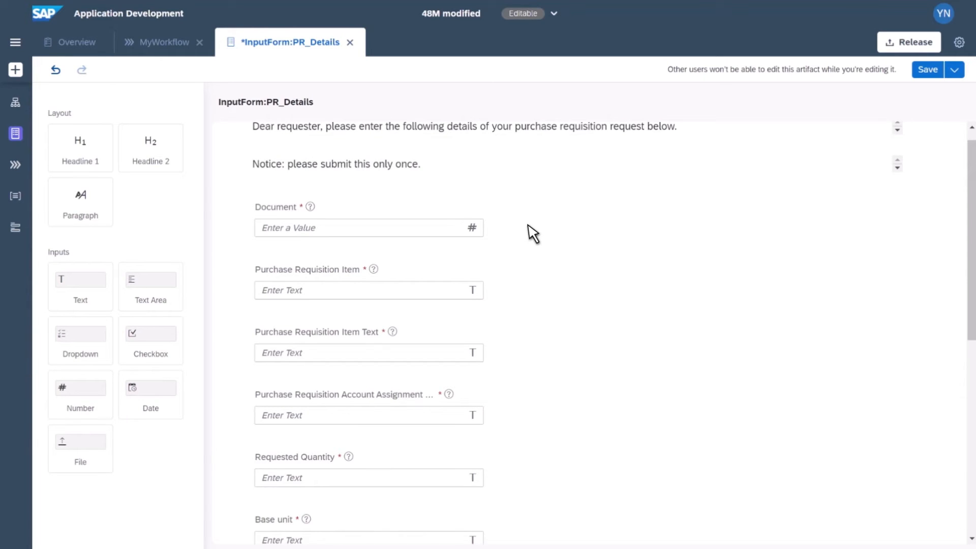
scroll(532, 233, down, 4)
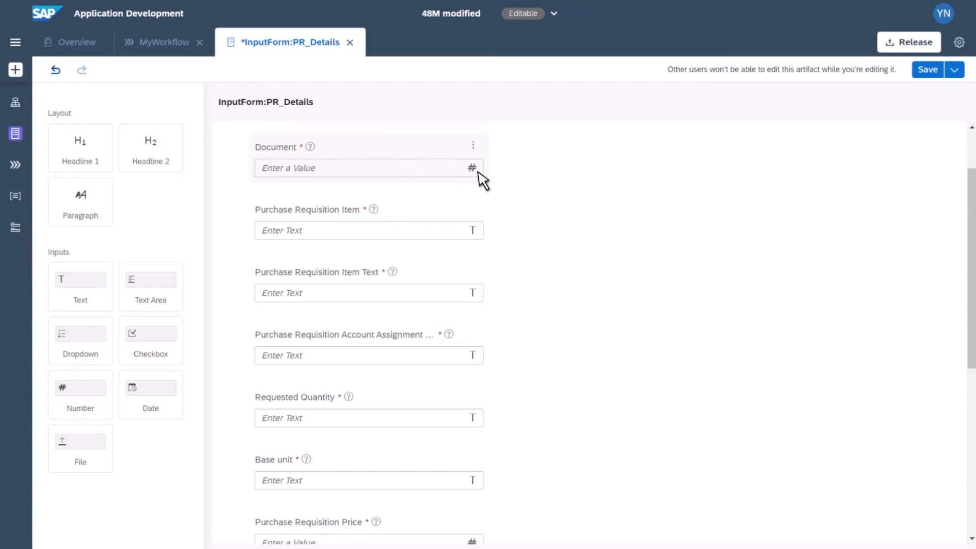
scroll(516, 196, down, 1)
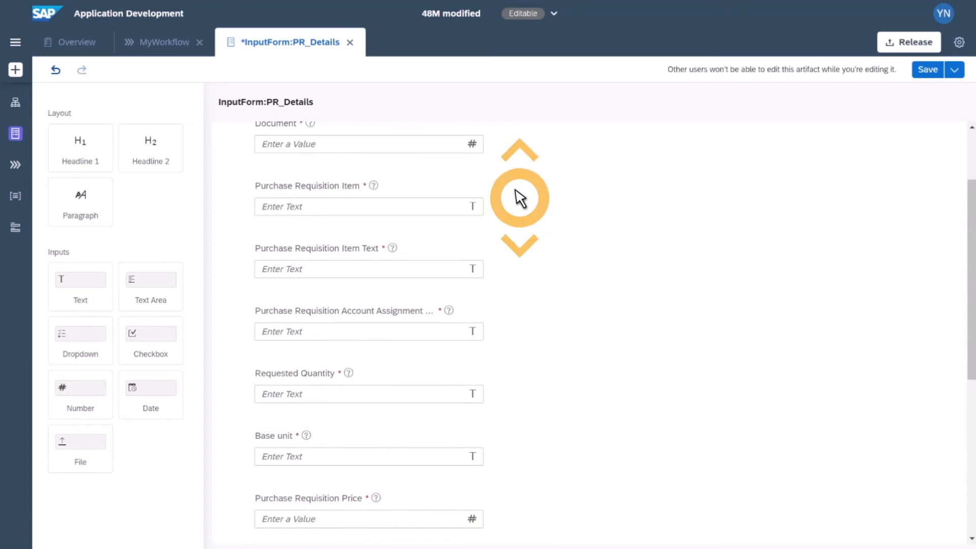
scroll(394, 195, down, 2)
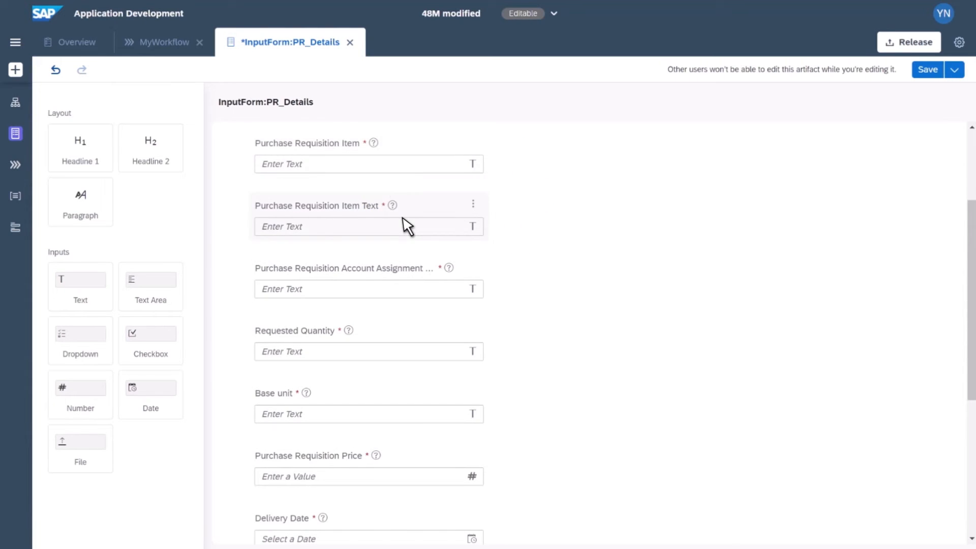
scroll(407, 225, down, 7)
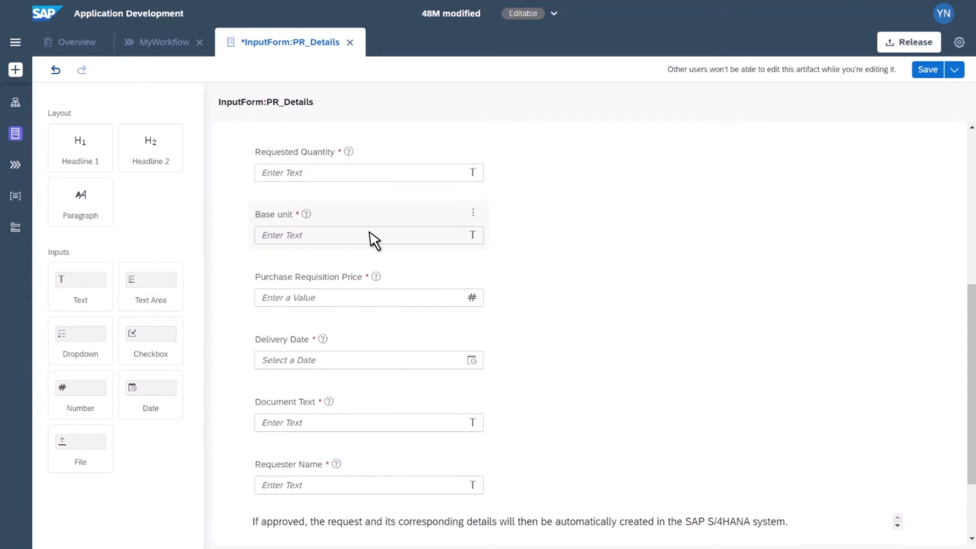
scroll(375, 240, down, 1)
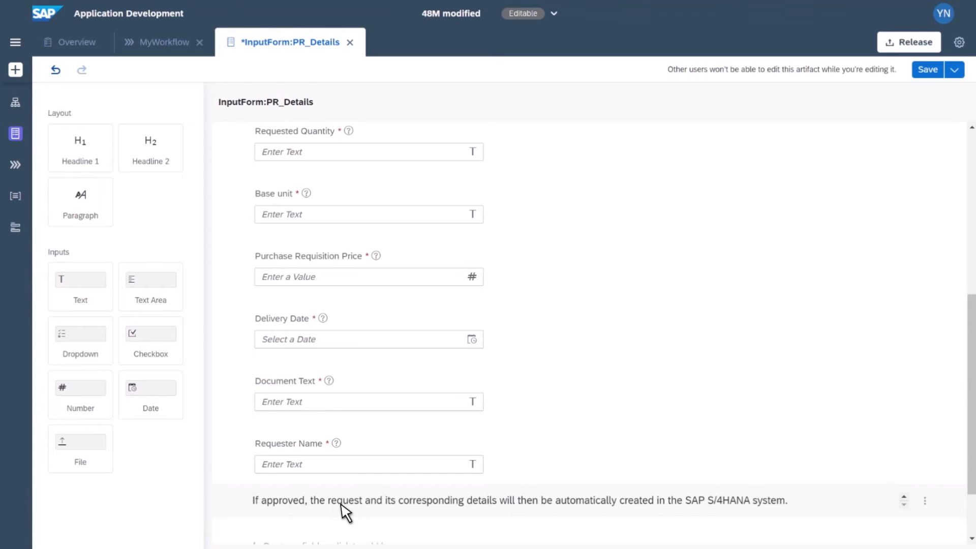
scroll(341, 511, down, 2)
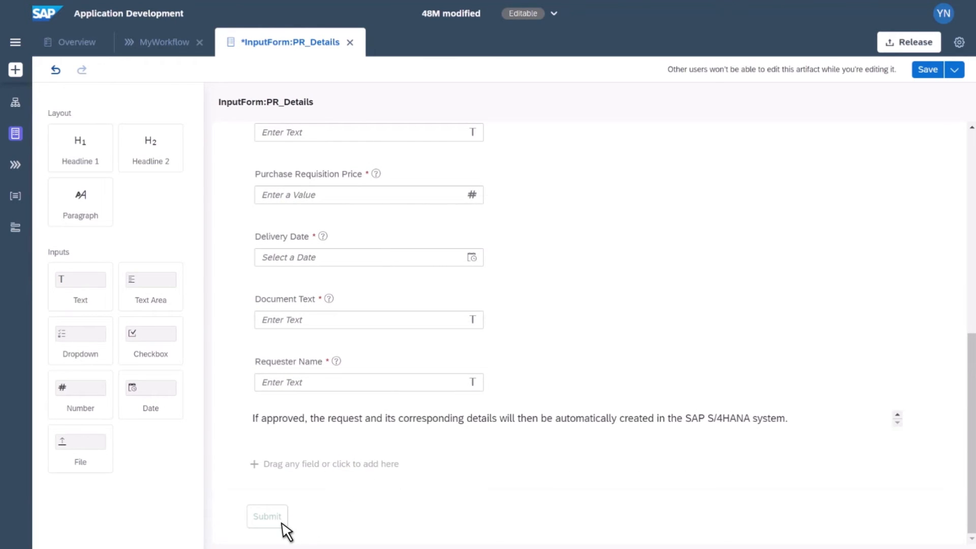
click(350, 42)
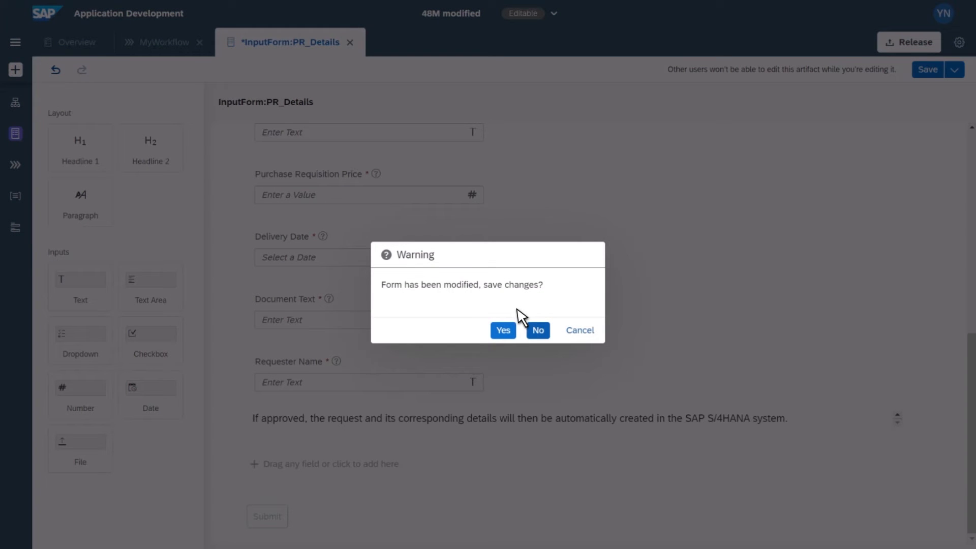
click(538, 331)
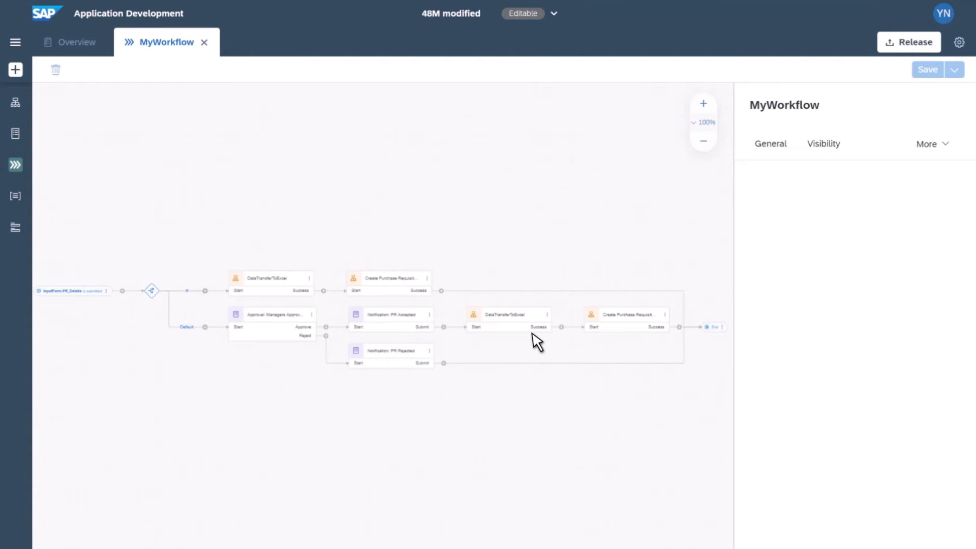
Step: Open the condition editor of the workflow's gateway to review the If branch condition, then cancel
click(704, 104)
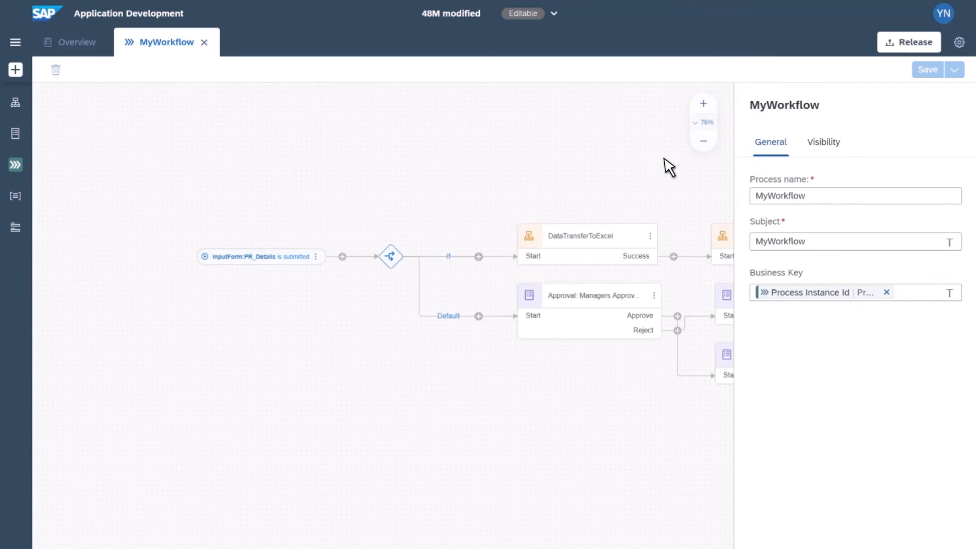
click(391, 259)
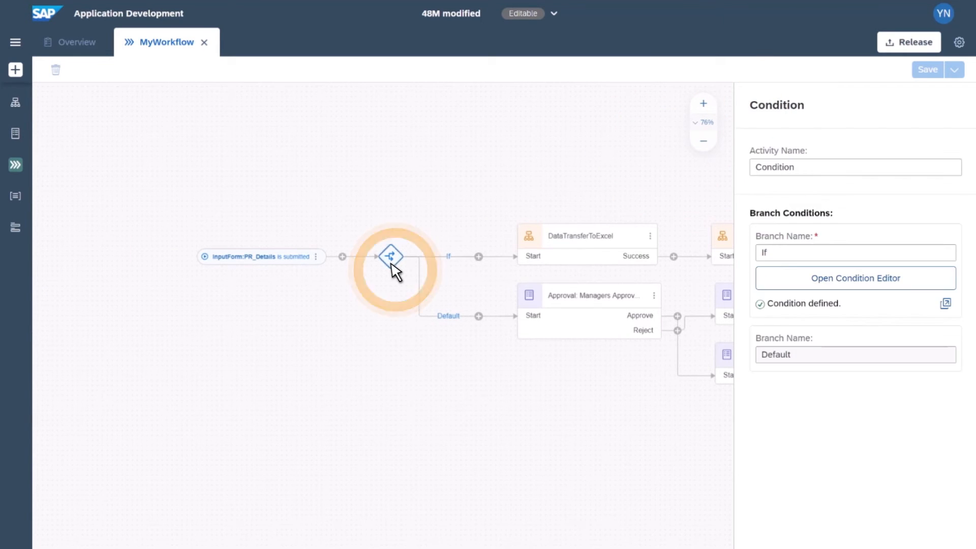
click(890, 284)
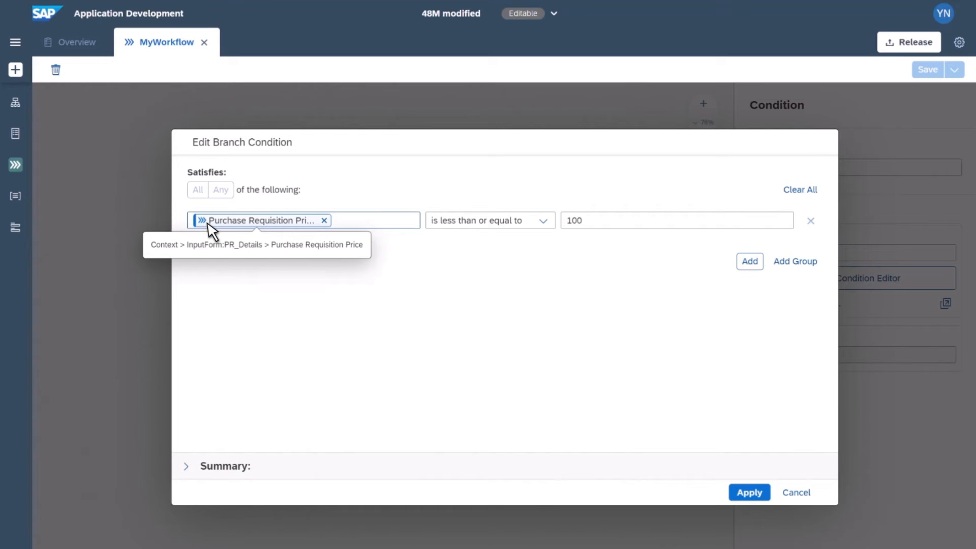
click(792, 494)
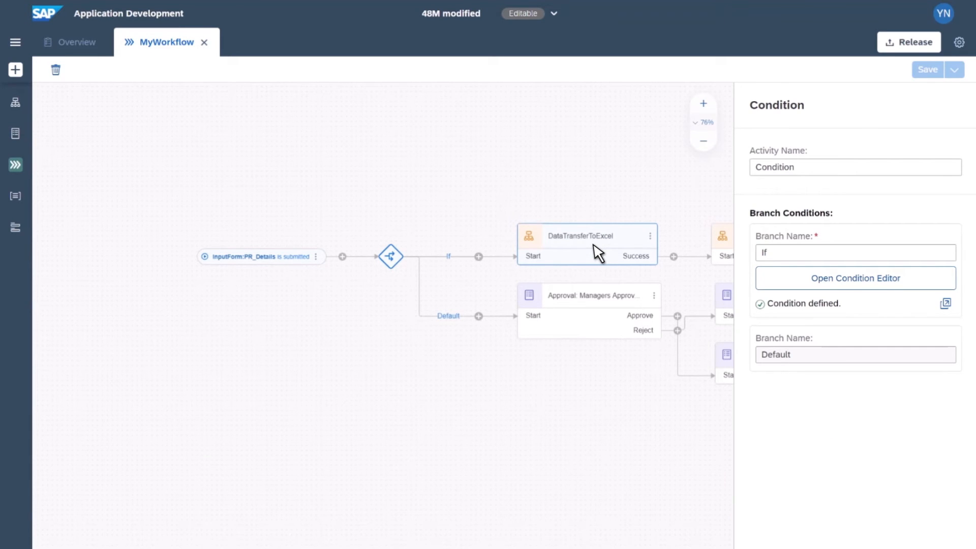
Step: Open the Approval: Managers Approval form to review its prepopulated fields, then close it
double_click(598, 313)
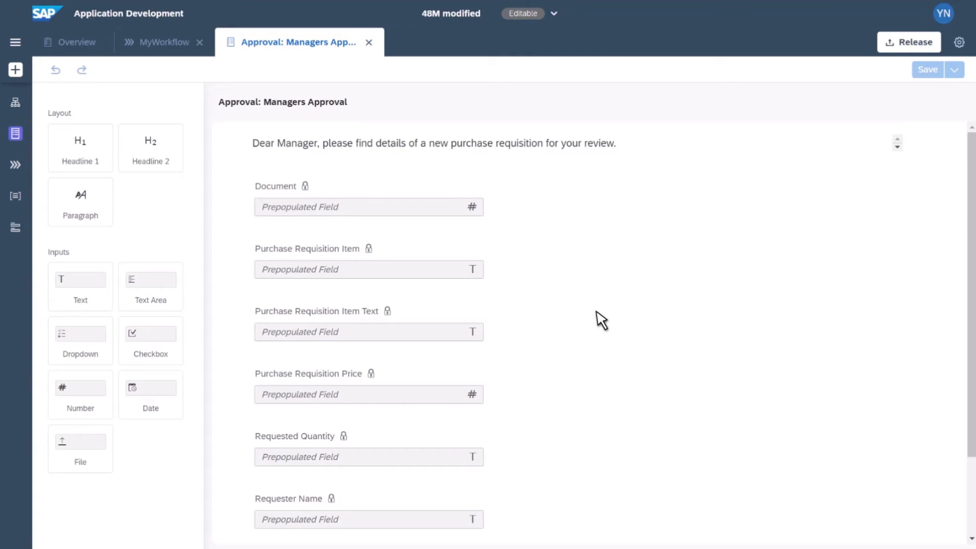
scroll(601, 320, down, 1)
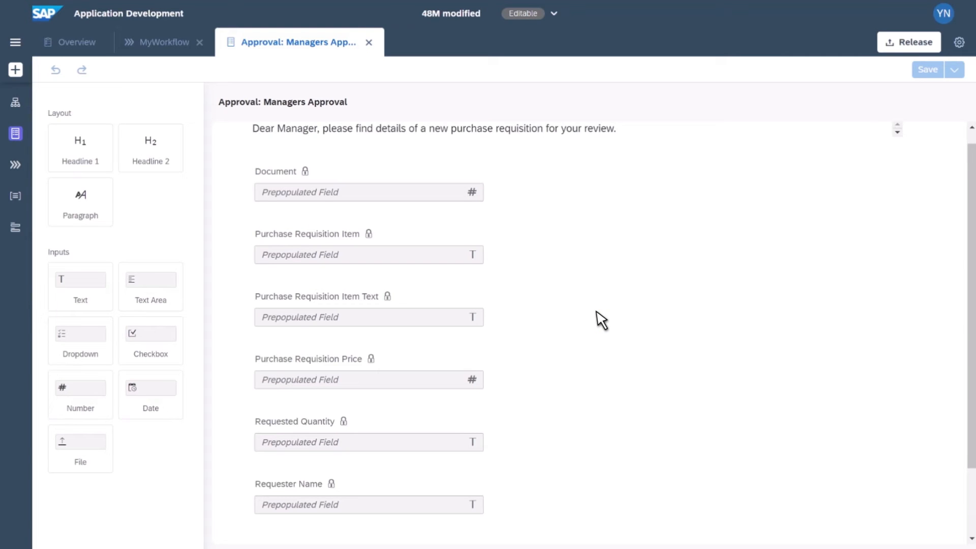
scroll(601, 320, down, 3)
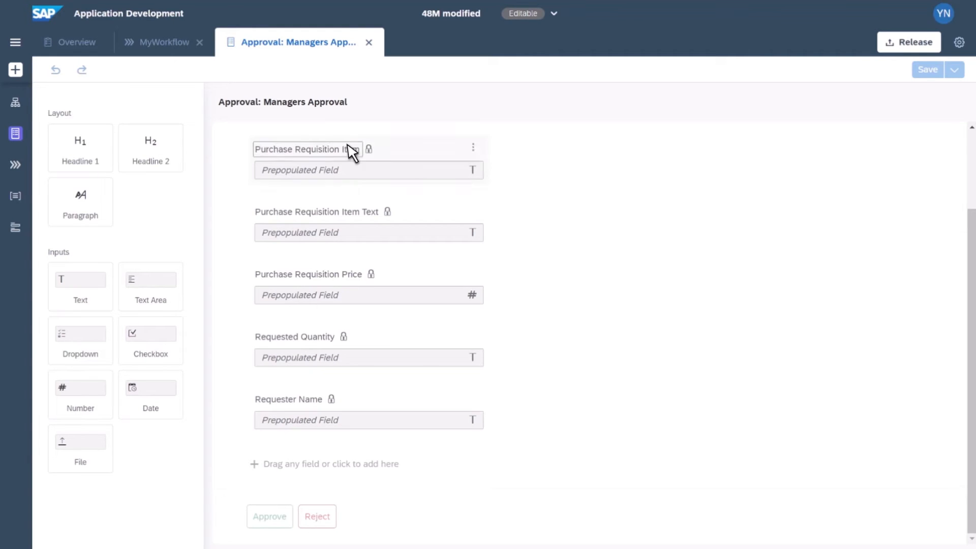
click(368, 43)
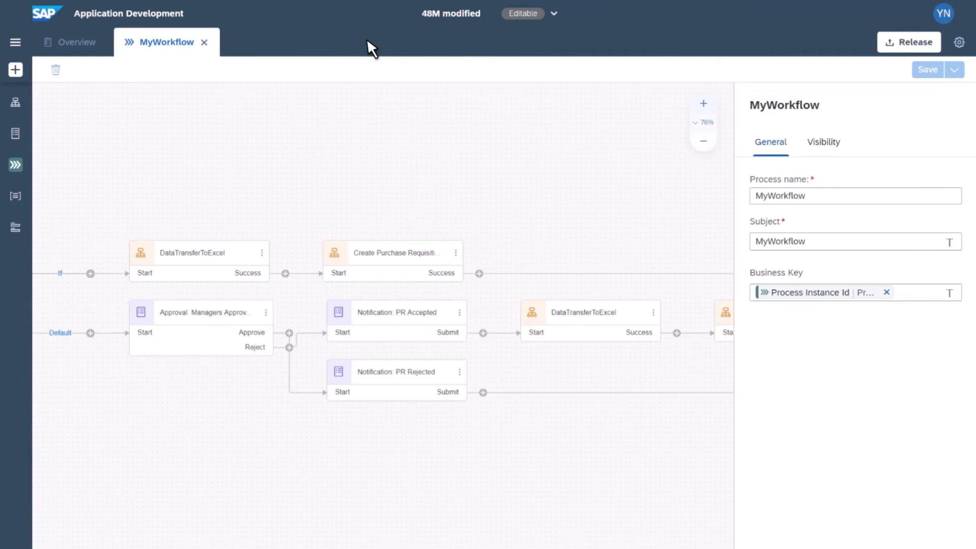
Step: Open the Create Purchase Requisition automation and scroll through its steps at 90% zoom
click(402, 269)
double_click(403, 270)
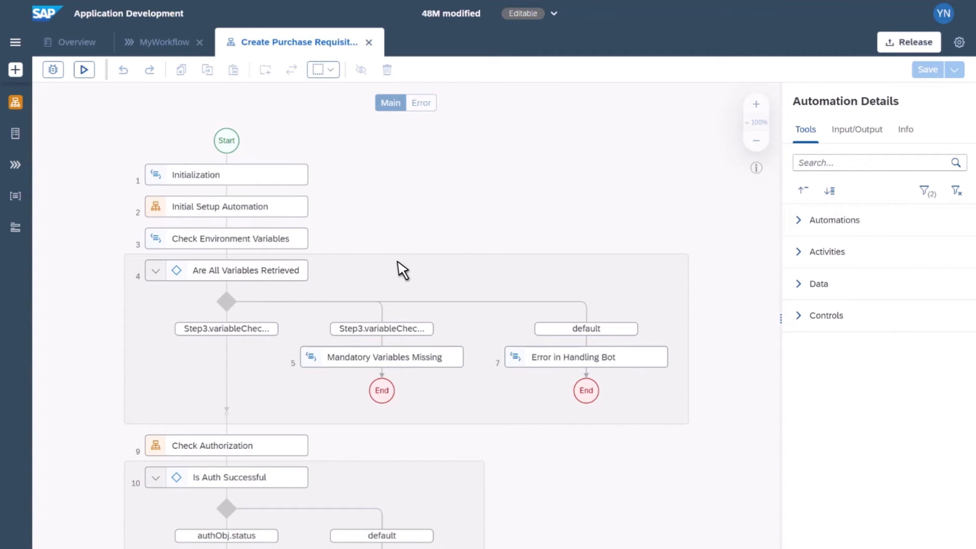
click(756, 140)
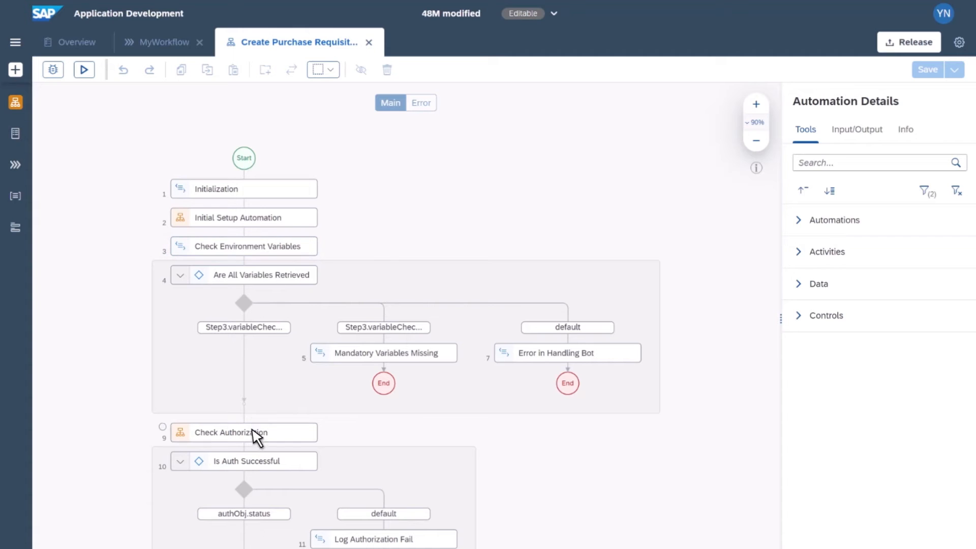
scroll(570, 435, down, 6)
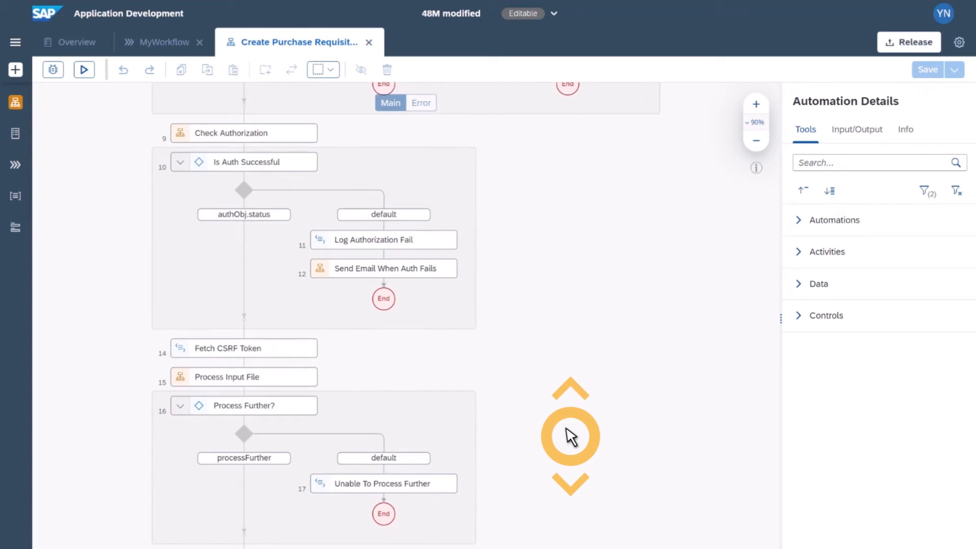
scroll(570, 436, down, 3)
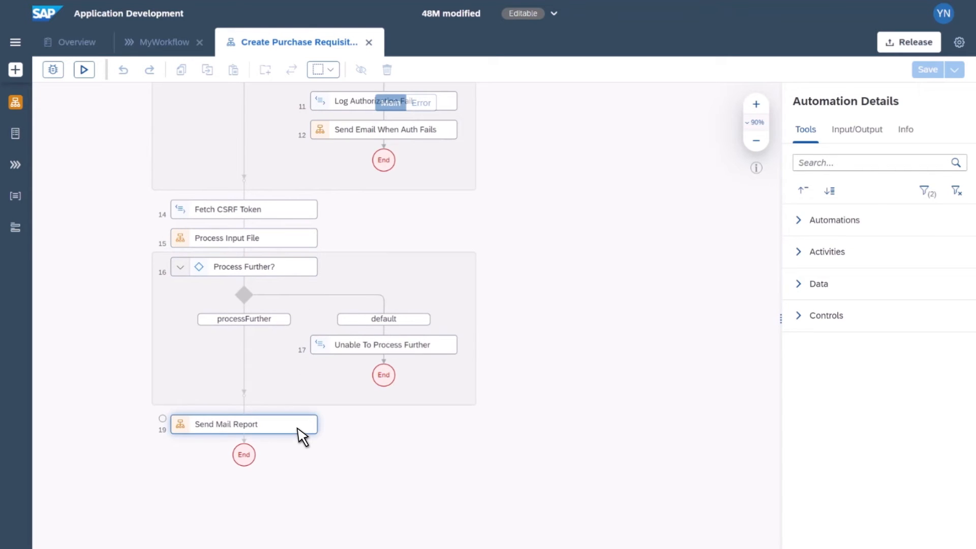
scroll(521, 331, up, 10)
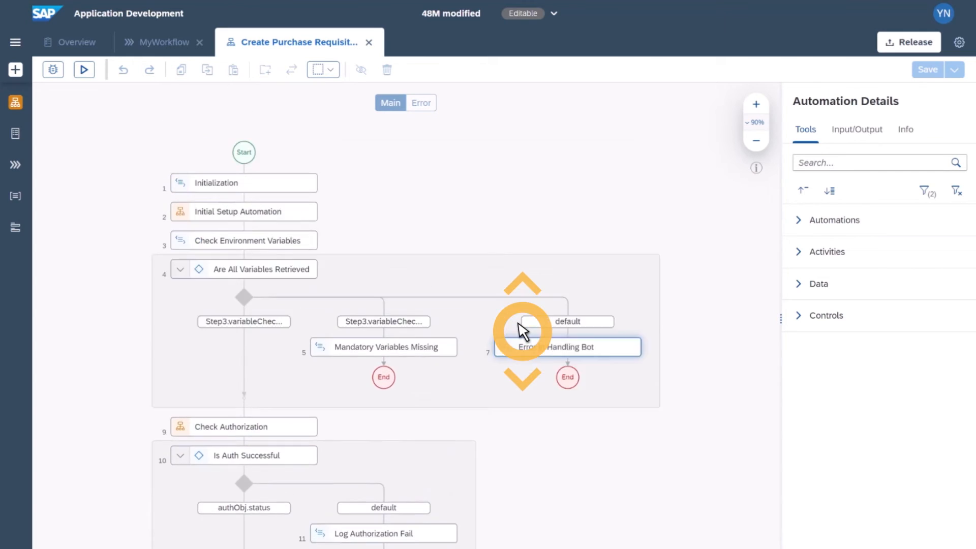
scroll(521, 331, up, 2)
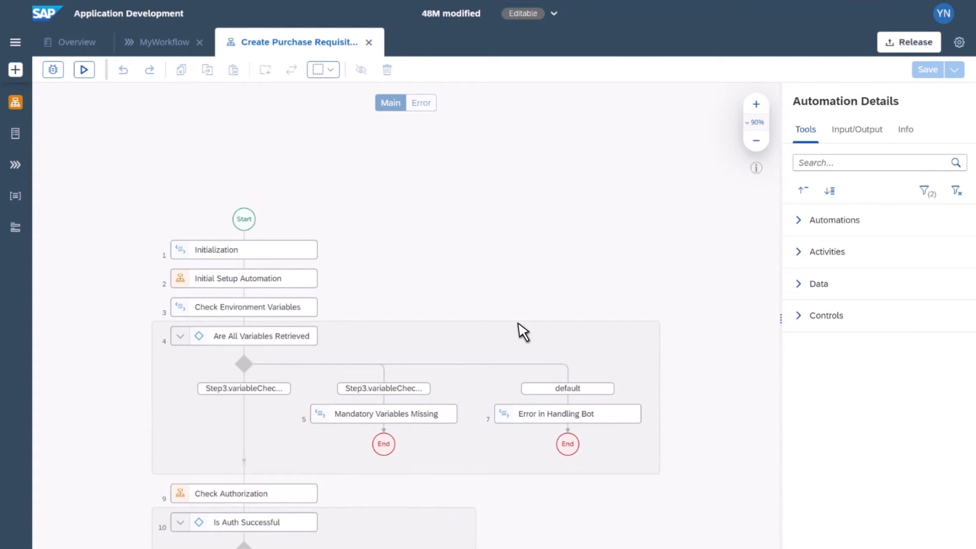
Step: Search the automation's tools for outlook
click(848, 162)
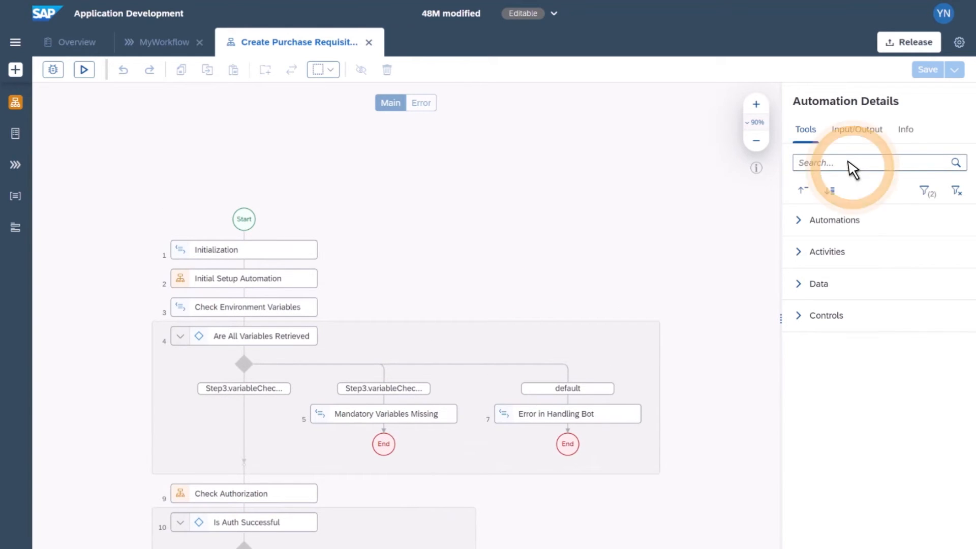
text(outlook)
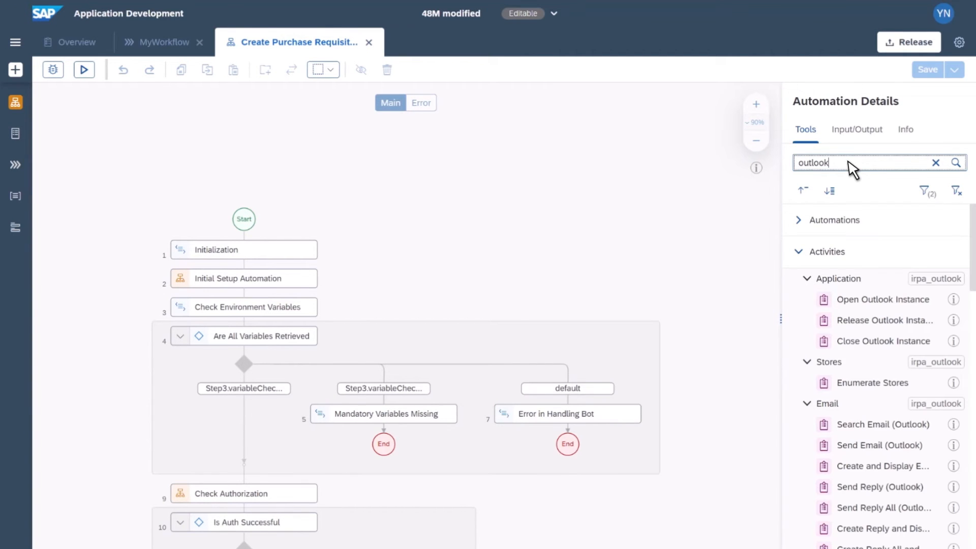
Step: Drag the Open Outlook Instance activity from the search results onto the automation's flow
click(887, 305)
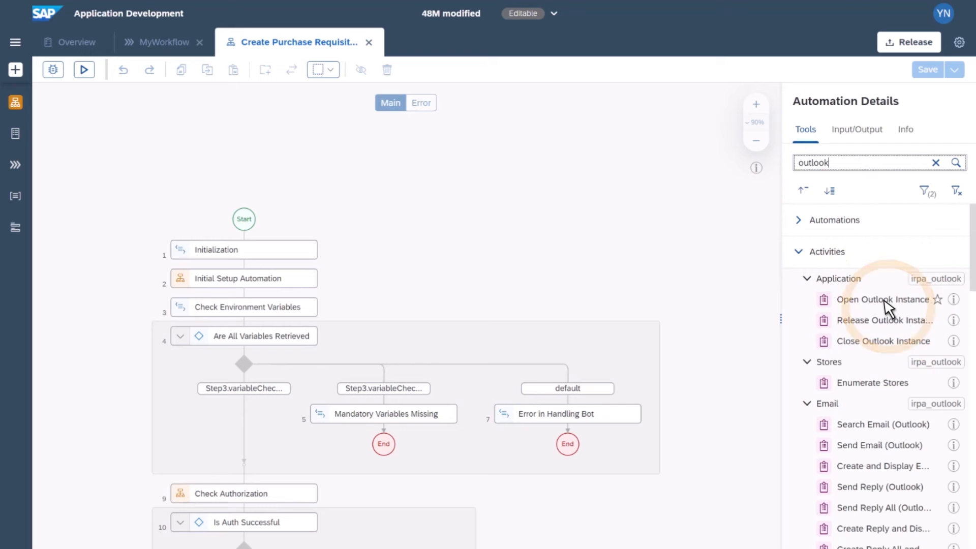
drag(886, 305, 218, 300)
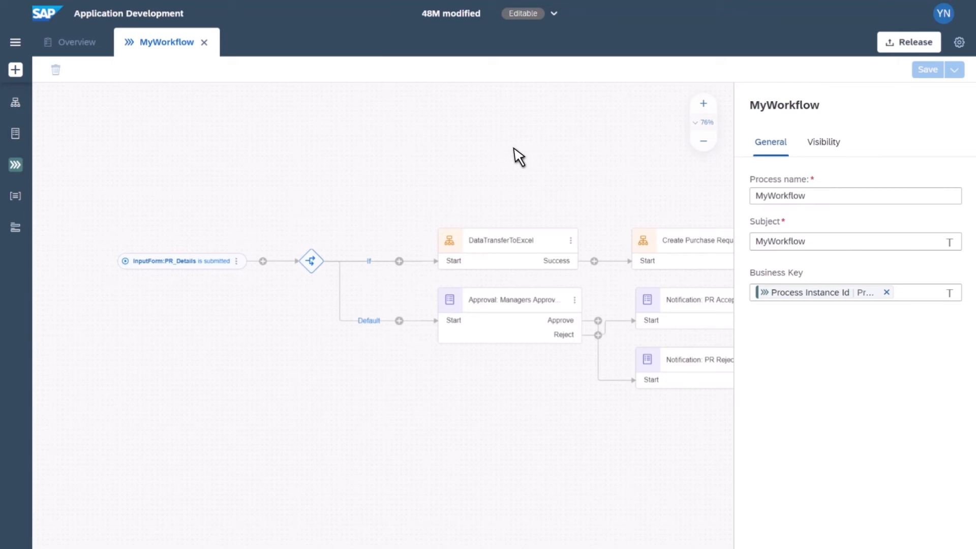
Step: Examine the forms and automations offered for adding a step on the gateway's If branch, without adding one
click(399, 261)
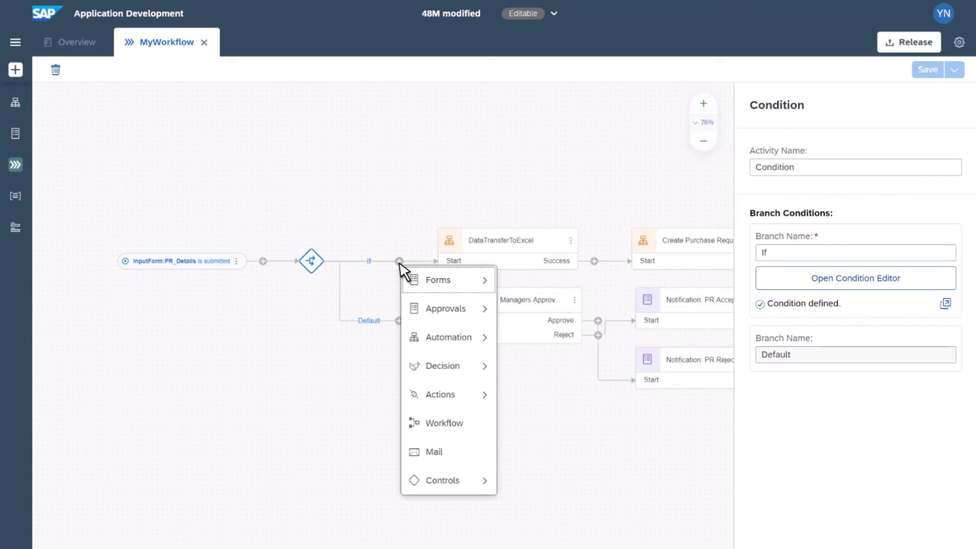
mouse_move(421, 289)
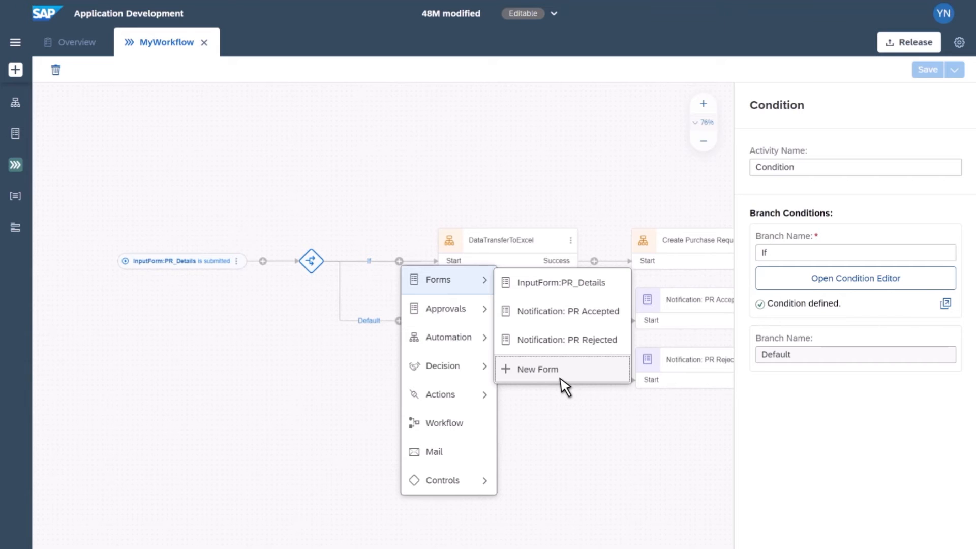
mouse_move(487, 349)
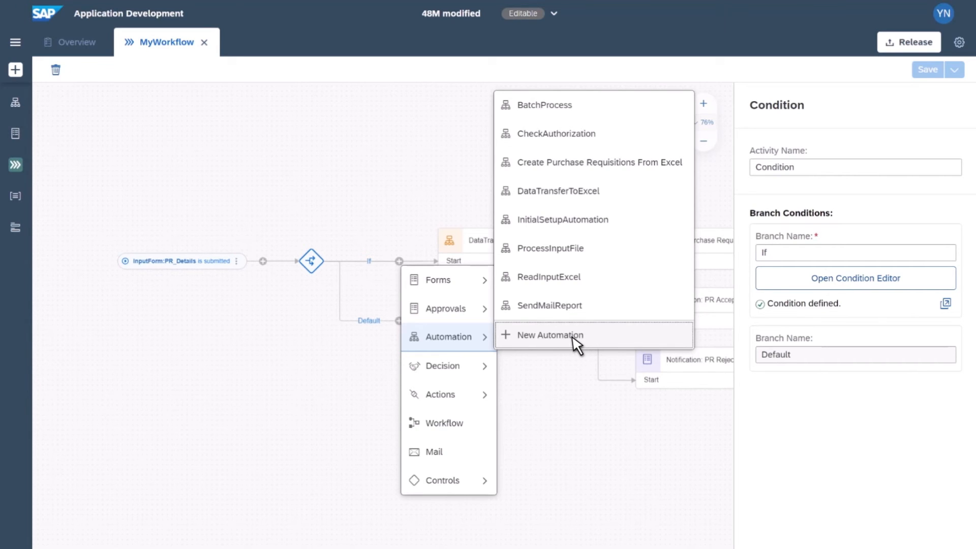
click(563, 422)
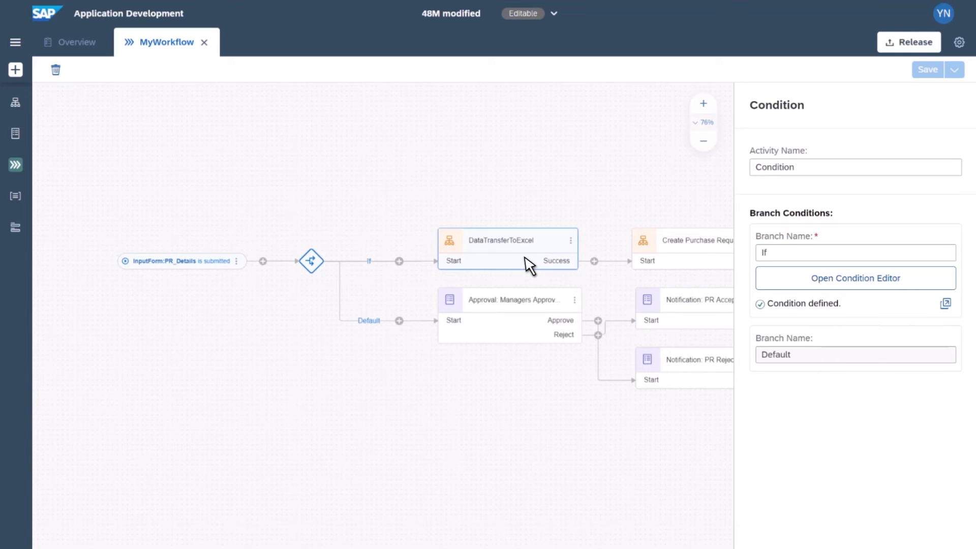
Step: Move the DataTransferToExcel and Create Purchase Requisitions nodes upward on the If branch
drag(526, 264, 529, 218)
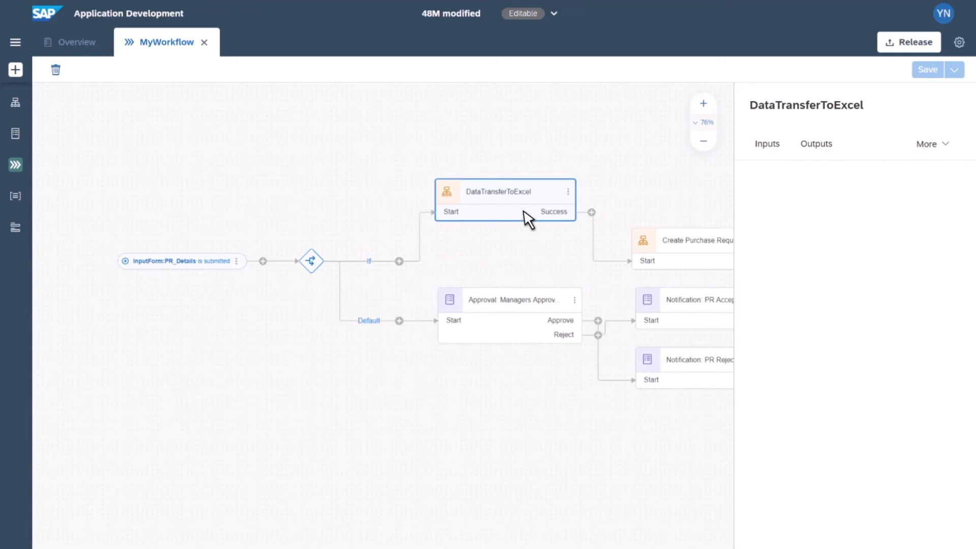
click(666, 256)
drag(661, 251, 654, 191)
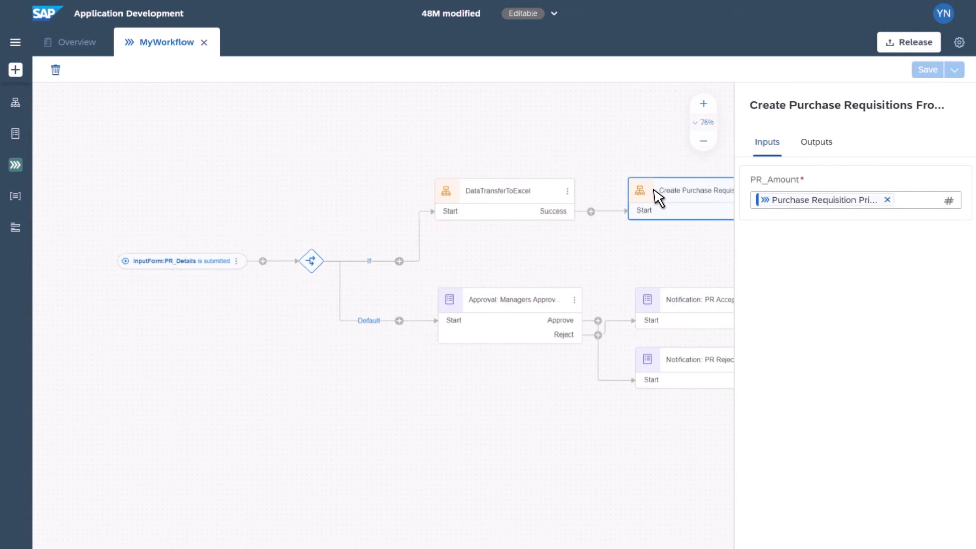
scroll(606, 248, right, 5)
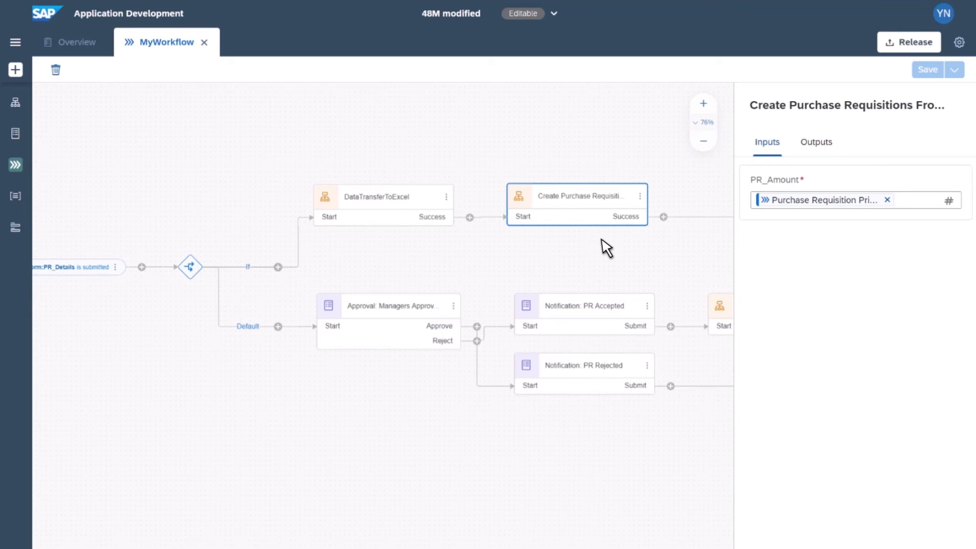
Step: Switch the project to the deployed version 1.0.24
click(704, 143)
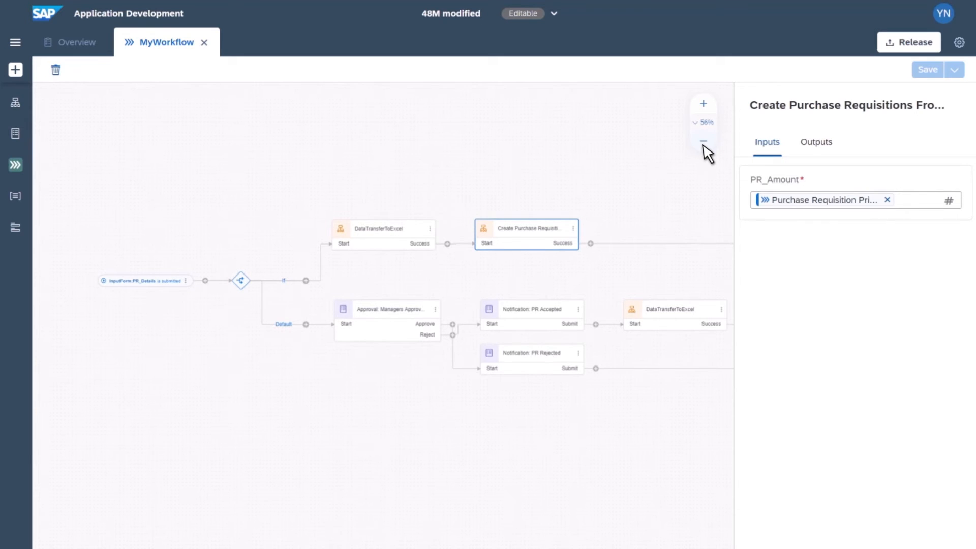
click(635, 179)
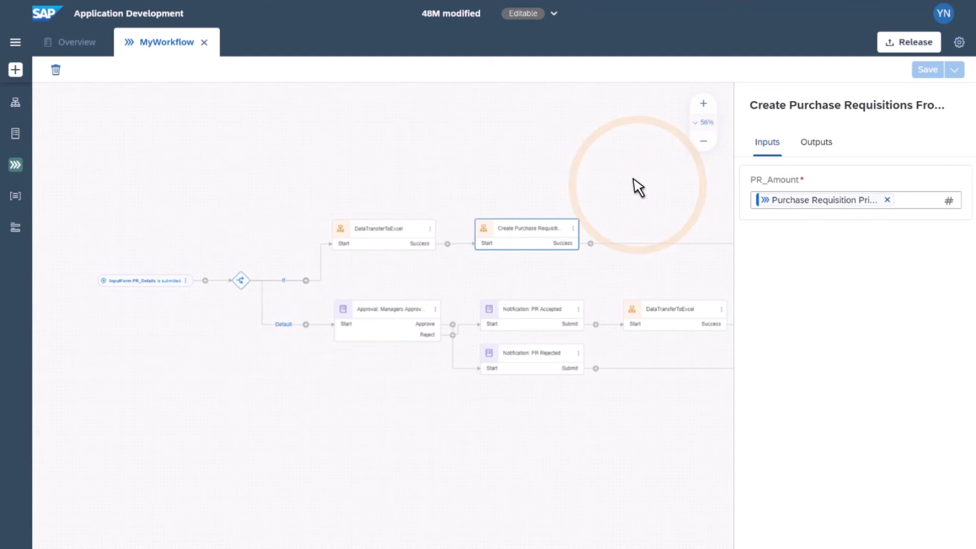
drag(633, 178, 478, 167)
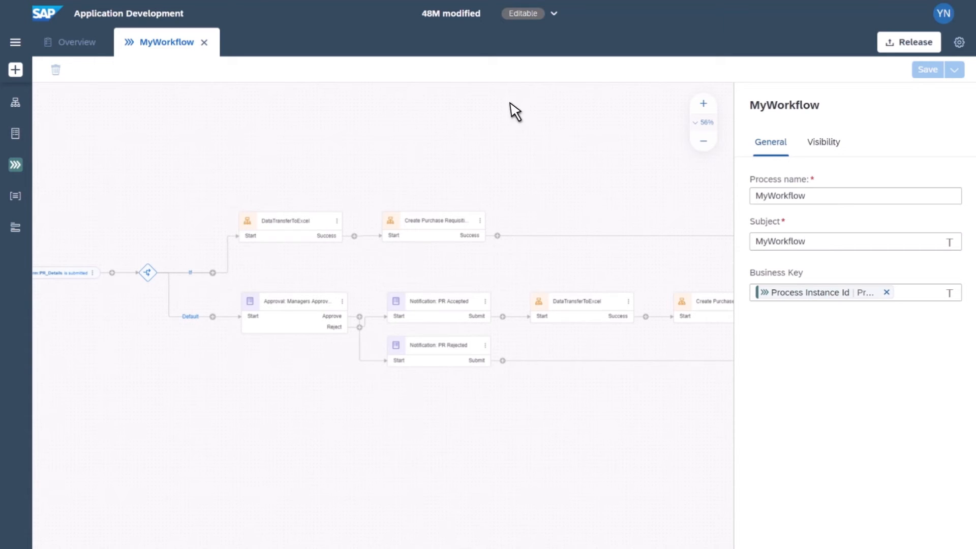
click(554, 13)
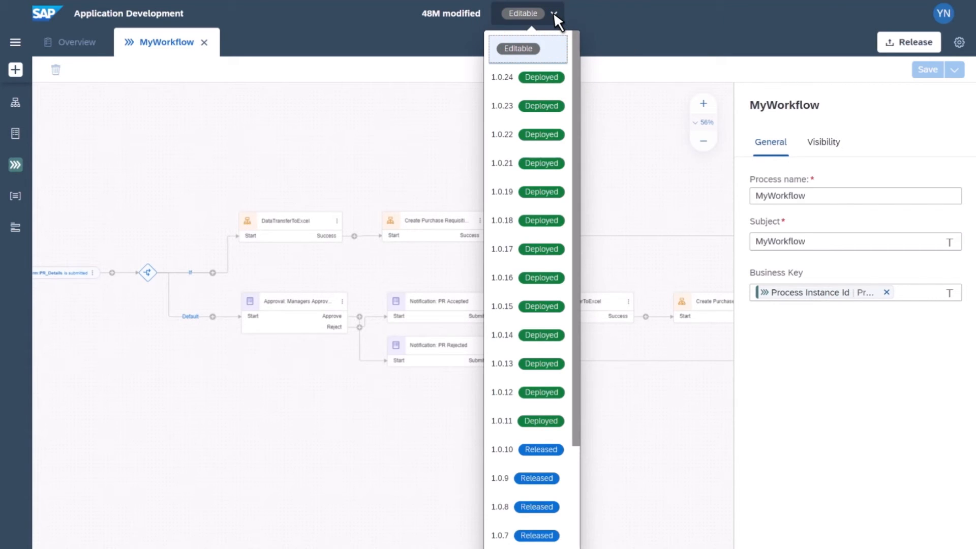
click(503, 80)
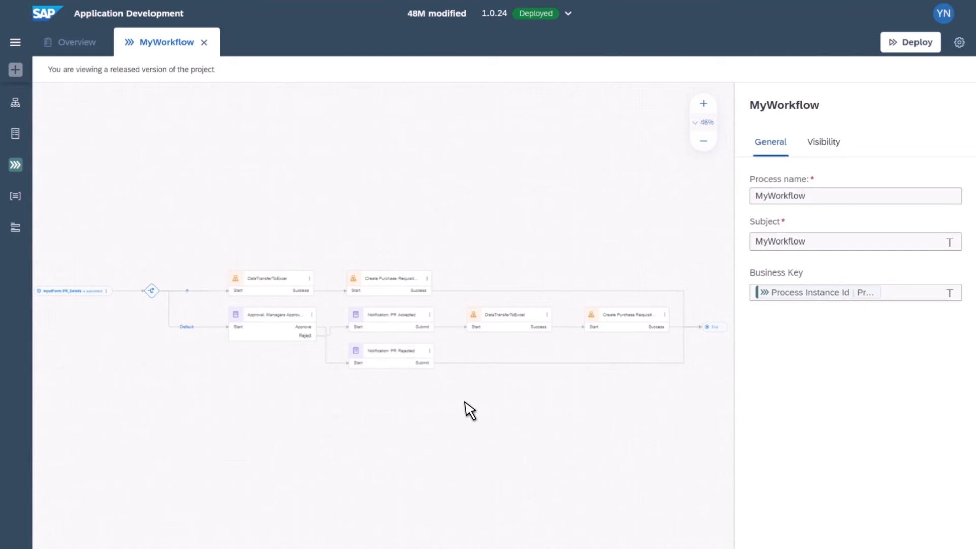
Step: Open the 48M_E4Q.xlsx file in the attachments folder and inspect the purchase requisition item row
key(alt+Tab)
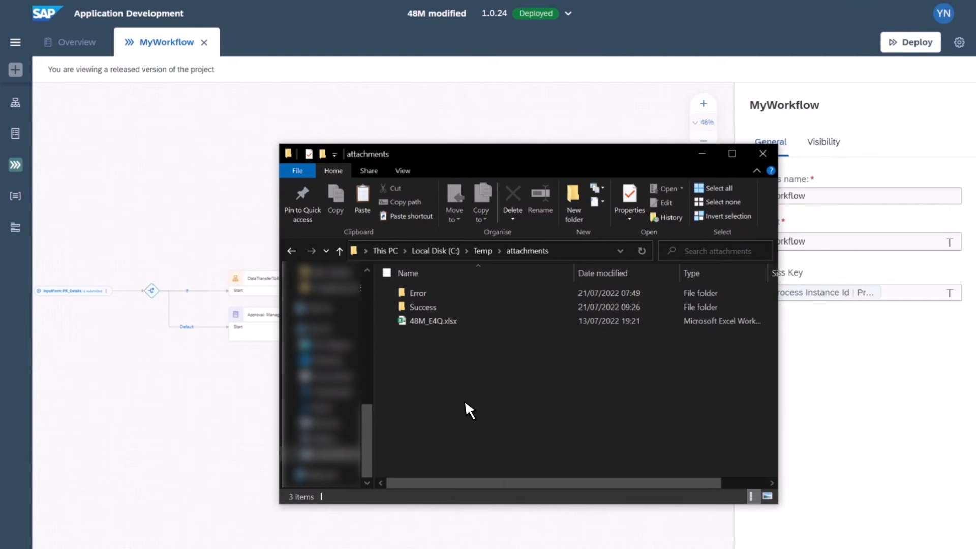
click(442, 321)
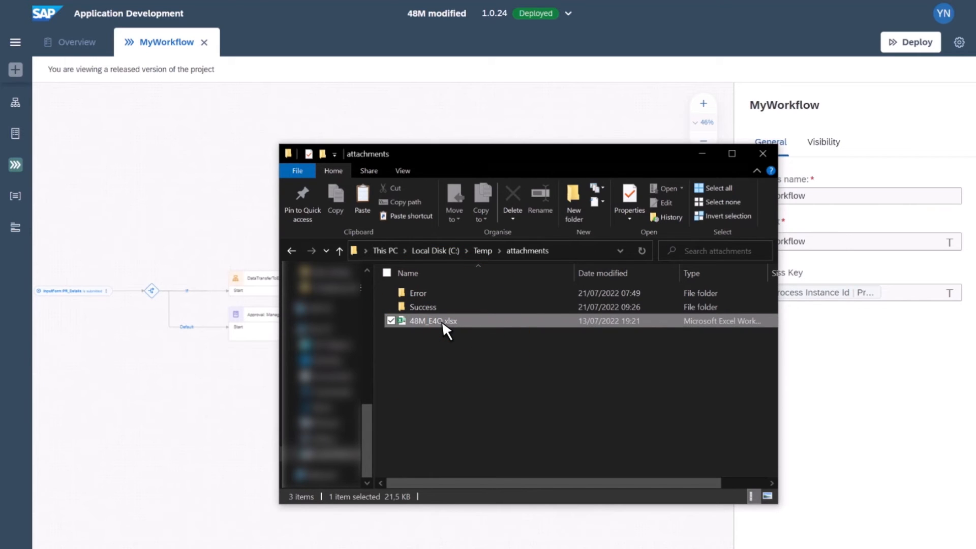
double_click(442, 321)
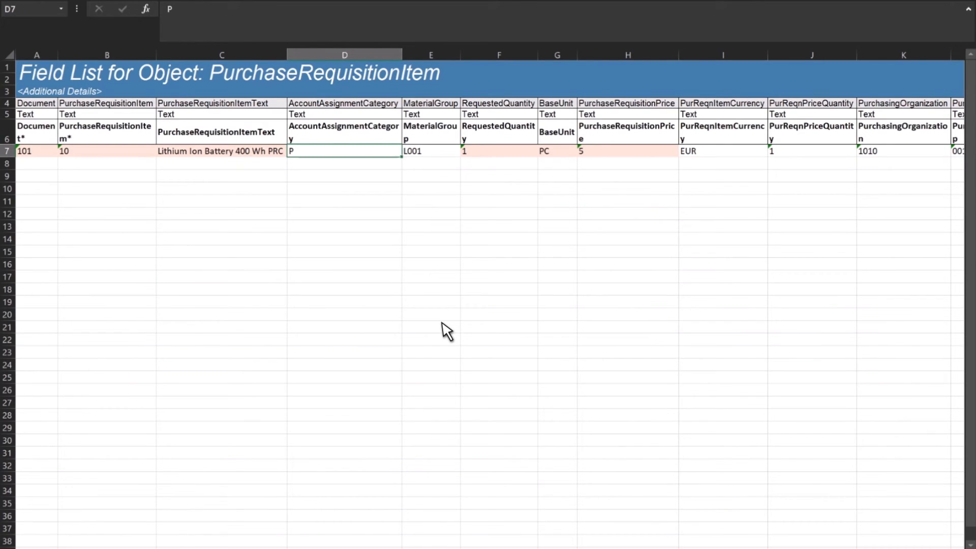
click(220, 152)
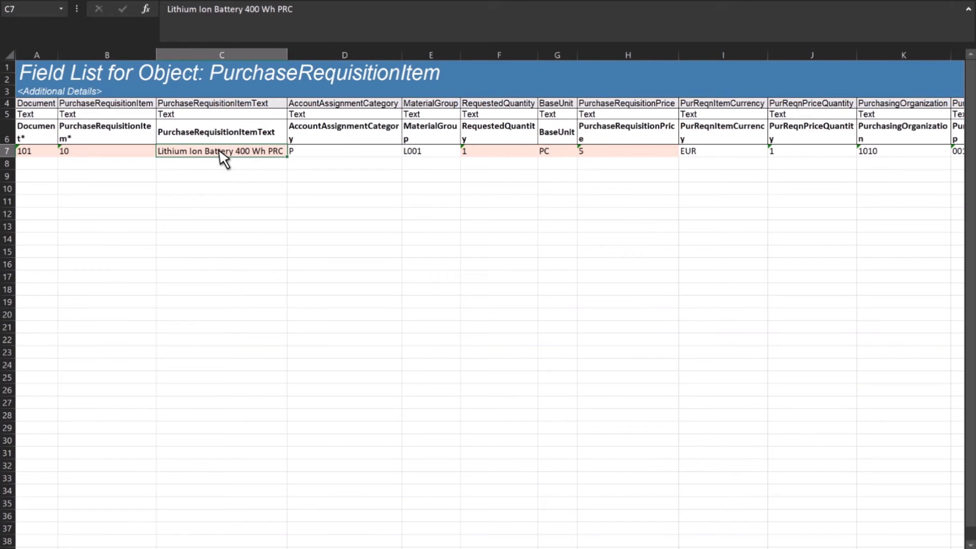
click(30, 153)
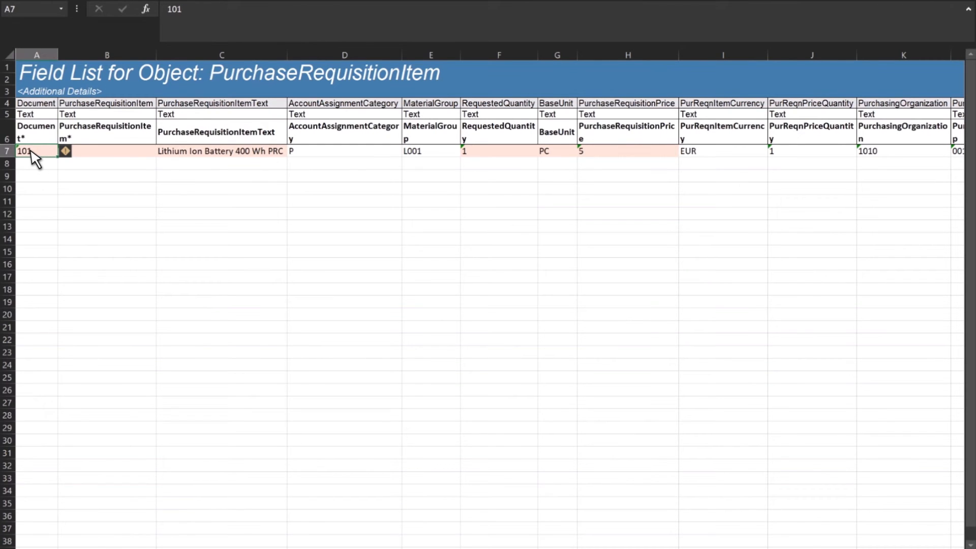
Step: Review the workbook's Header, Accounting, Address and Item Text sheets
click(69, 541)
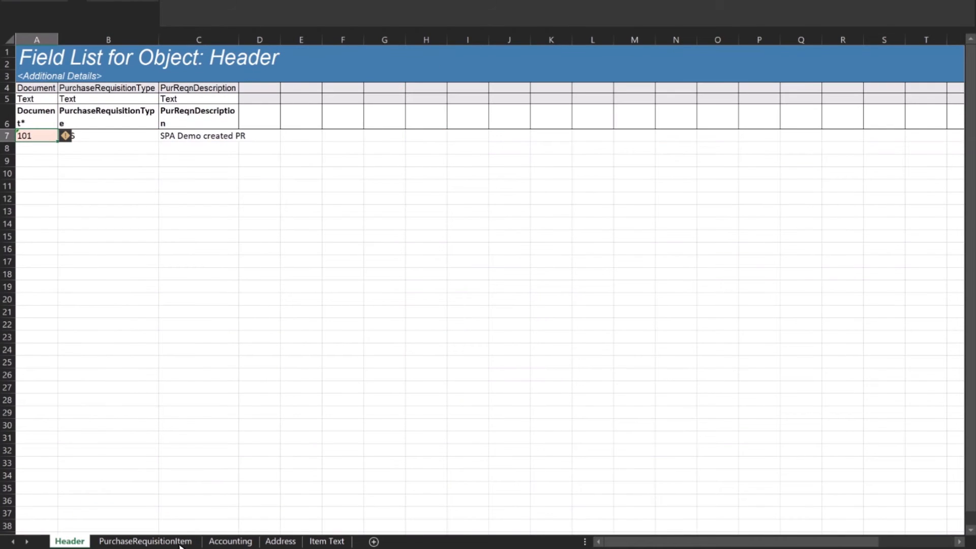
click(230, 542)
click(282, 542)
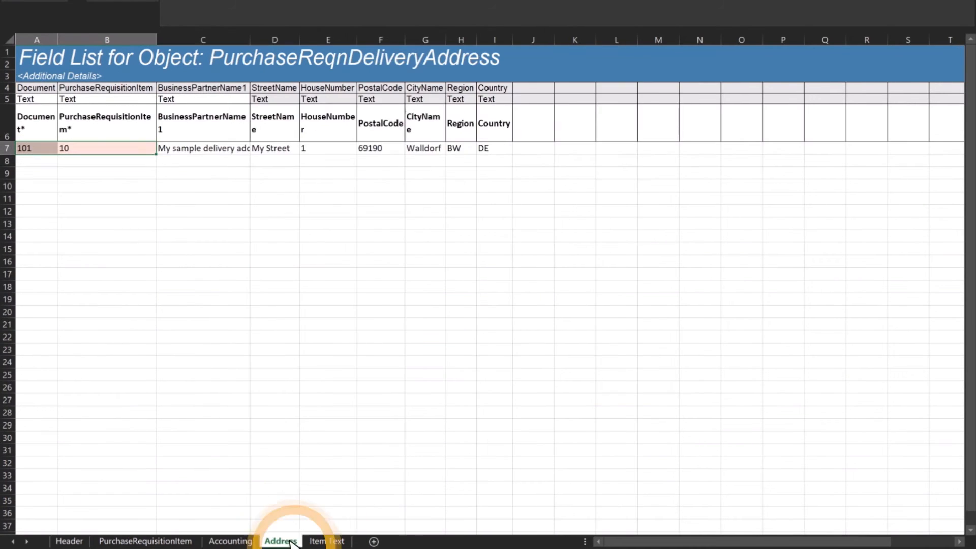
click(325, 542)
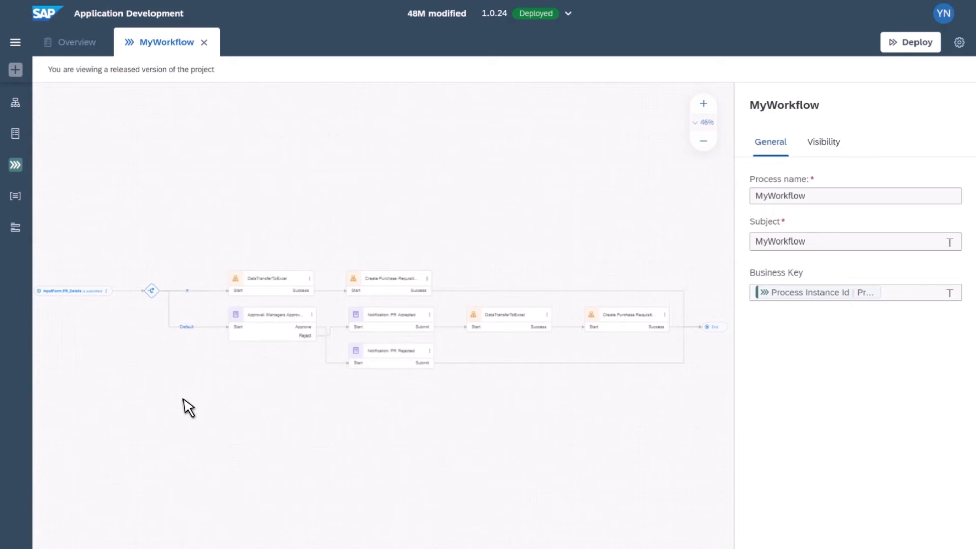
Step: Copy the InputForm:PR_Details trigger's form link and open it in a new browser tab
click(82, 299)
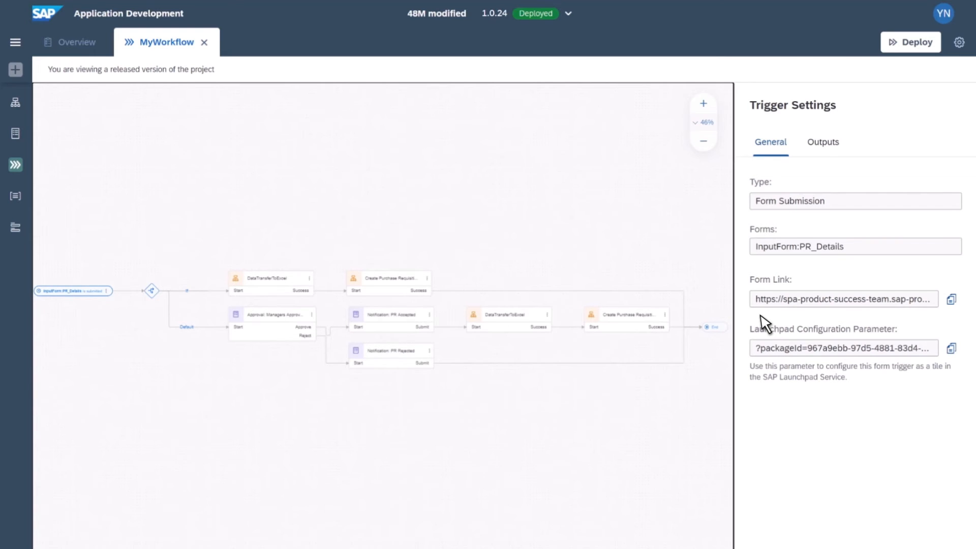
click(951, 300)
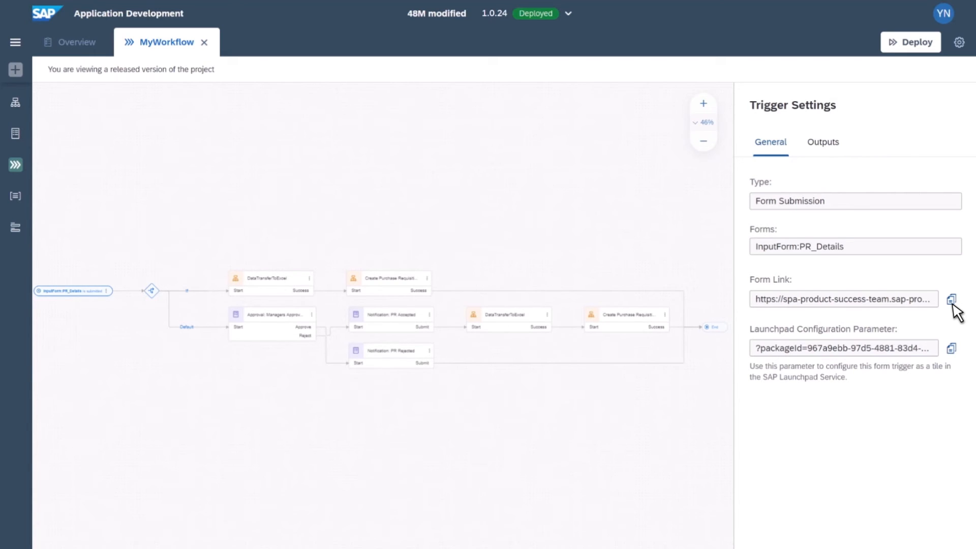
key(ctrl+t)
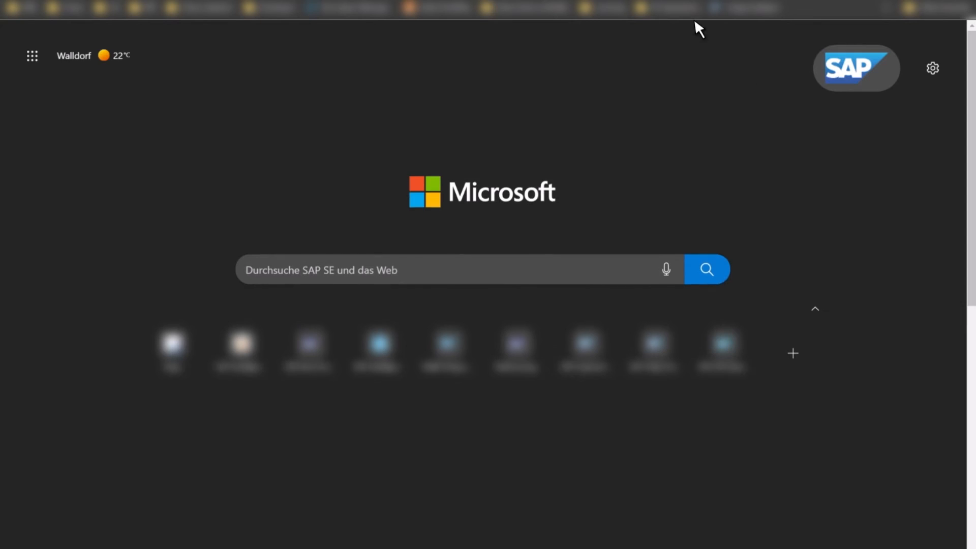
key(ctrl+v)
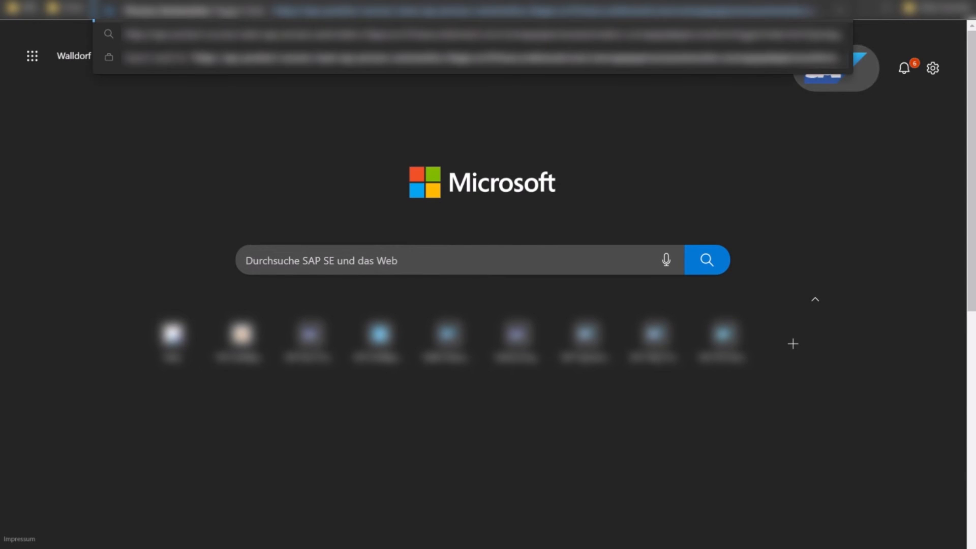
key(Return)
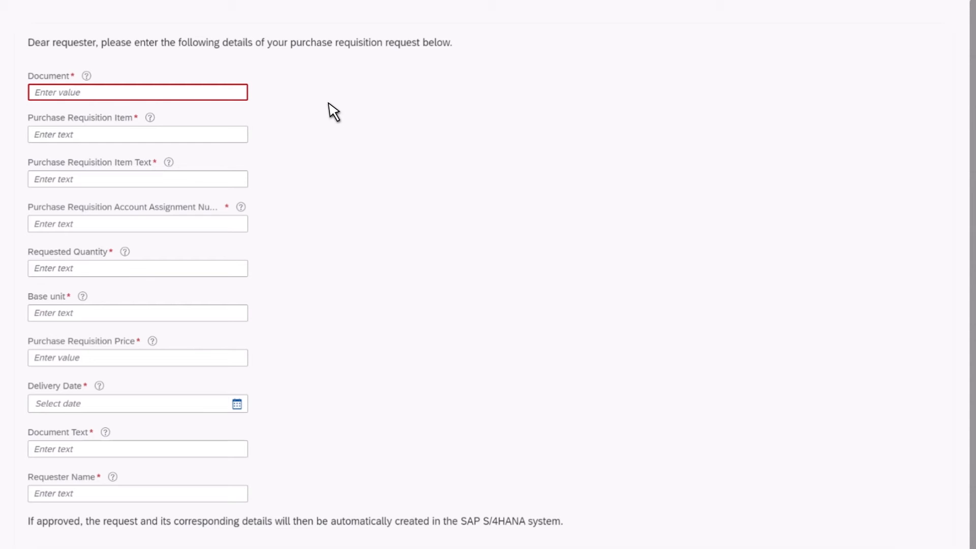
Step: Enter Document 101, Purchase Requisition Item 10 and item text Hardware Parts in the request form
click(132, 93)
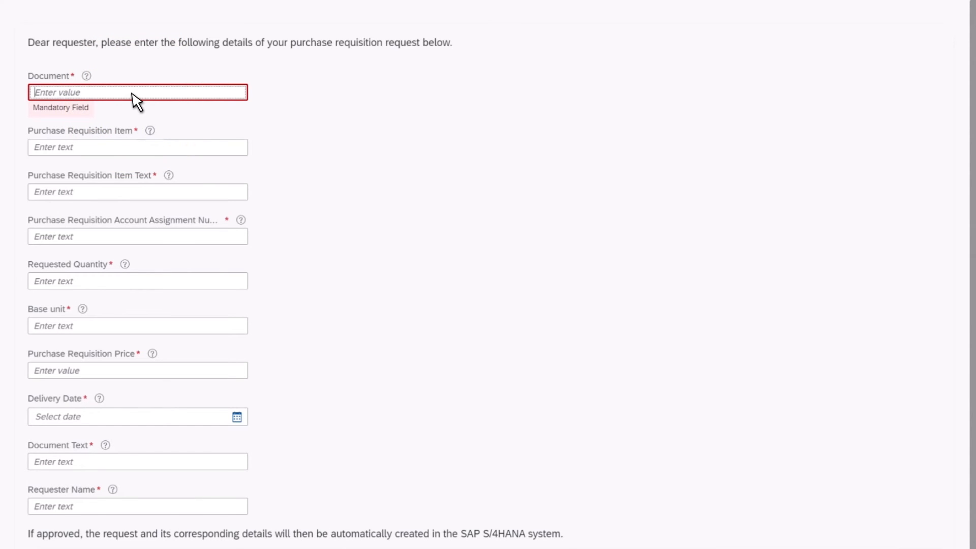
text(101)
click(215, 139)
text(10)
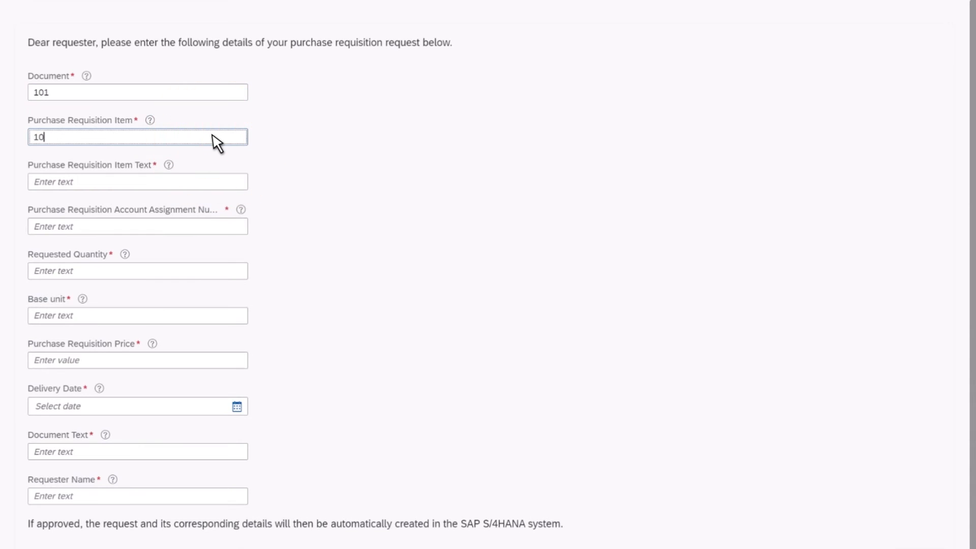
click(211, 184)
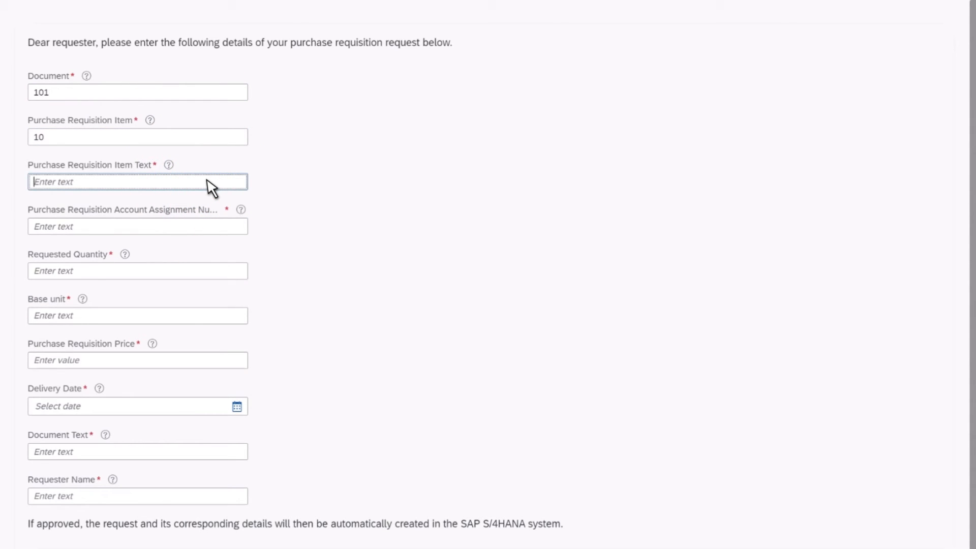
text(Hardware Parts)
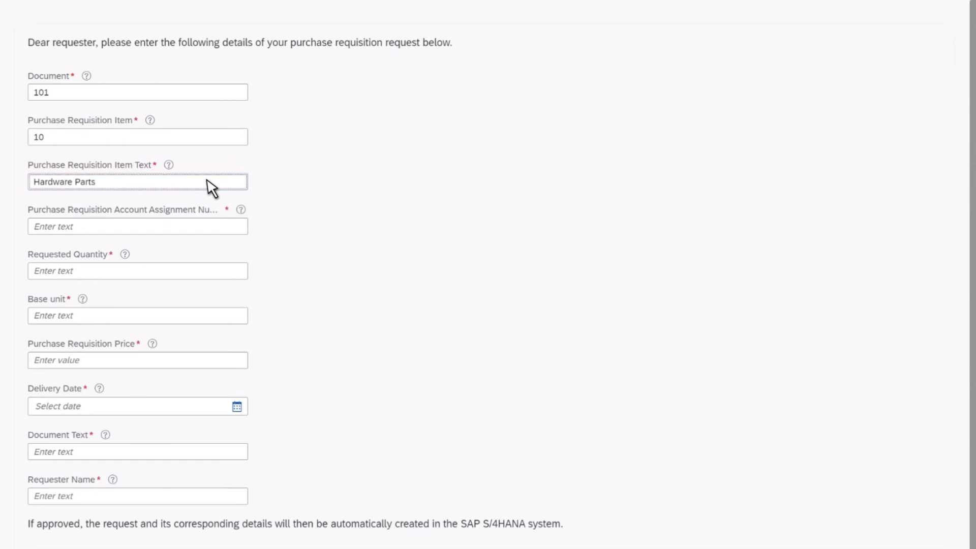
Step: Set account assignment number 1, requested quantity 1, base unit PC and price 110
scroll(211, 188, down, 1)
click(163, 211)
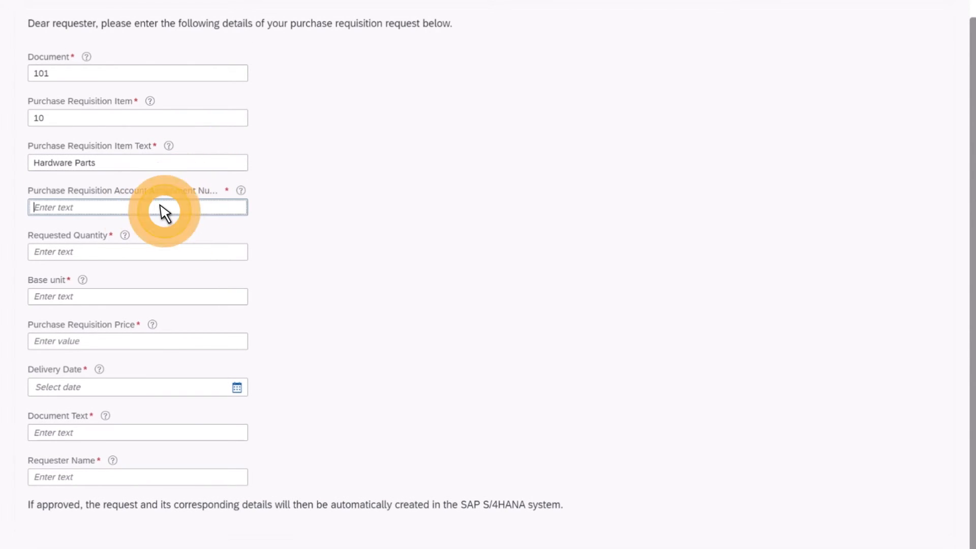
text(1)
key(Tab)
text(1)
key(Tab)
text(PC)
key(Tab)
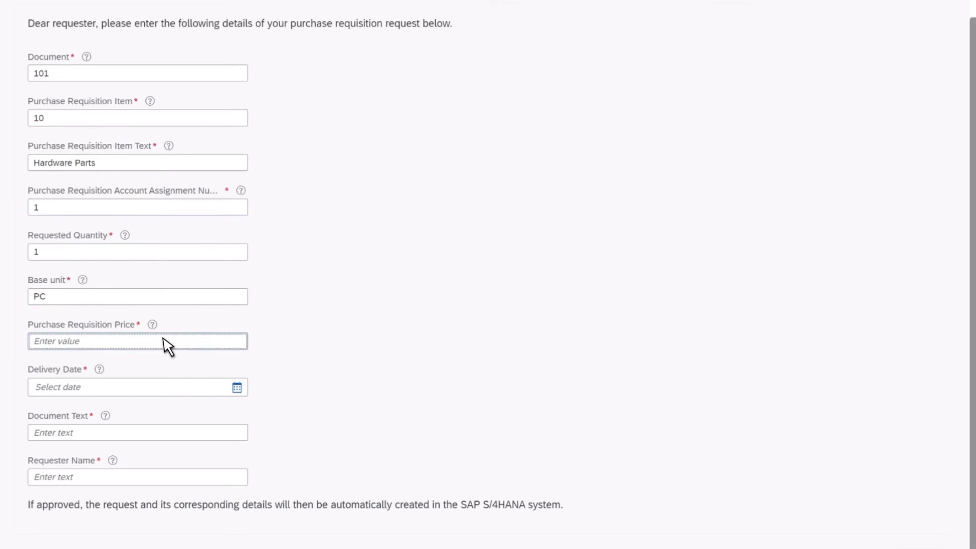
text(110)
Step: Pick 07/21/2022 as delivery date, enter document text test, and fill in the requester's name
scroll(166, 345, down, 1)
click(238, 354)
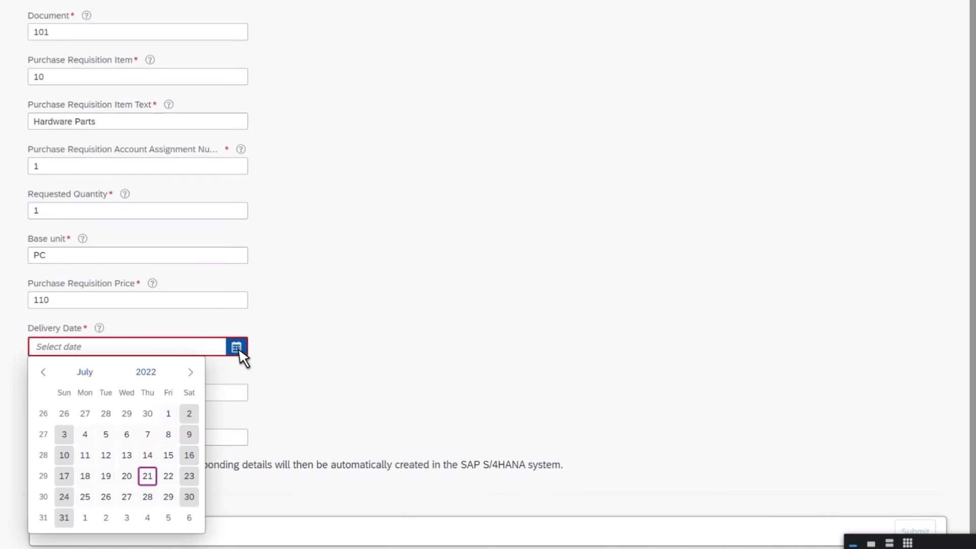
click(147, 476)
click(157, 394)
text(test)
key(Tab)
text(YN)
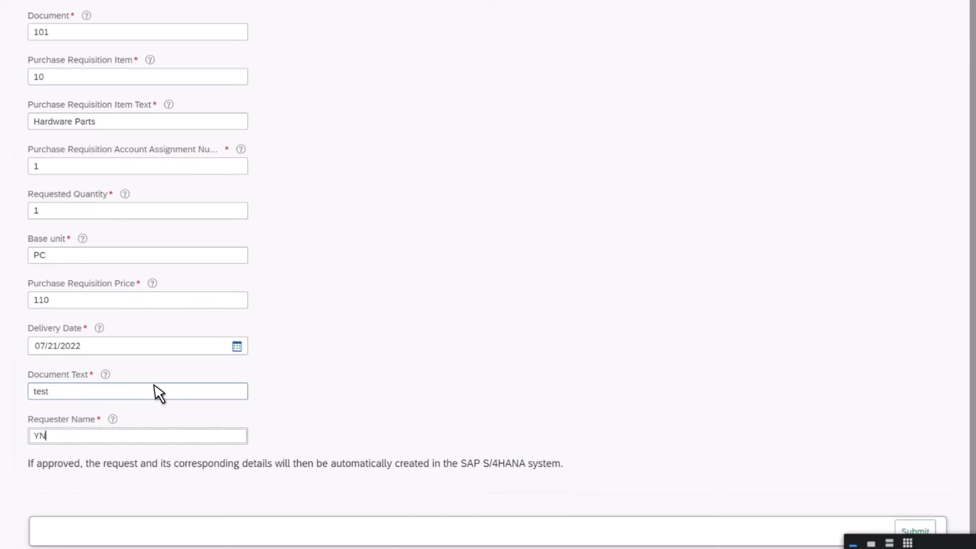
Step: Submit the purchase requisition request form and start a new submission from the success dialog
click(901, 530)
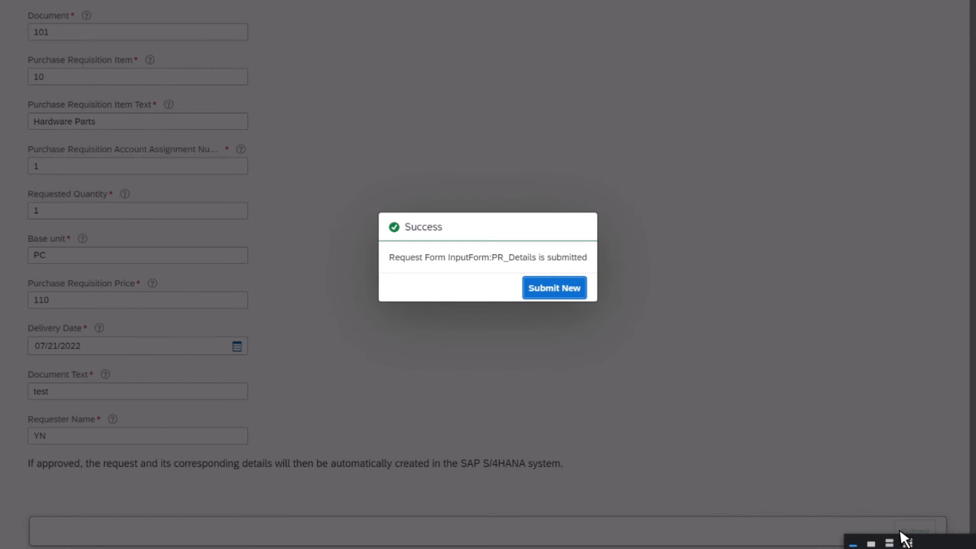
click(578, 288)
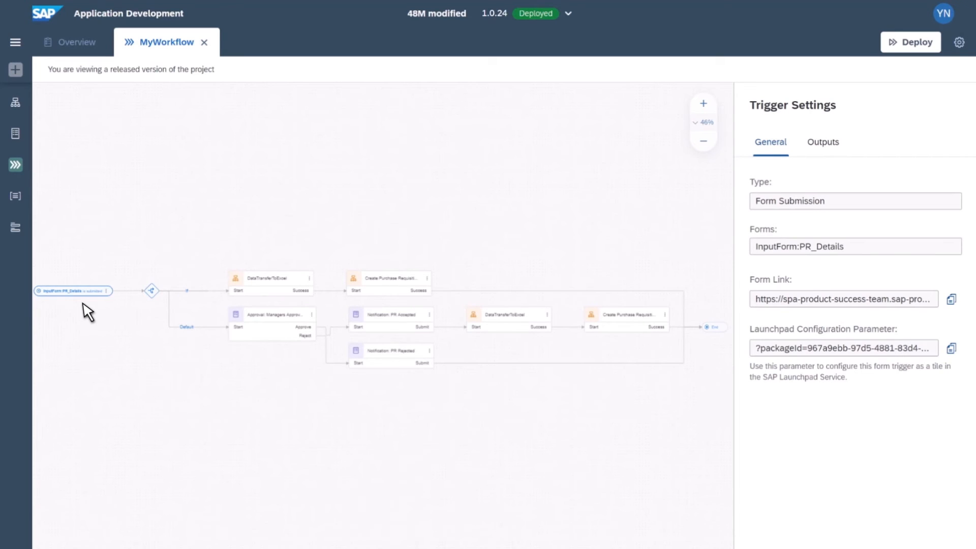
Step: Open My Inbox, select the Hardware Parts review task, and approve it as manager
click(92, 300)
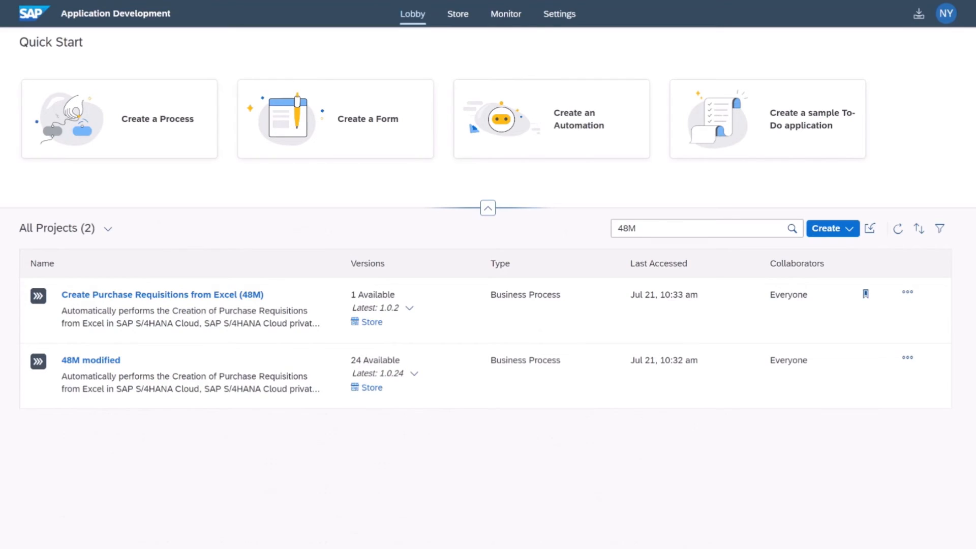
click(917, 13)
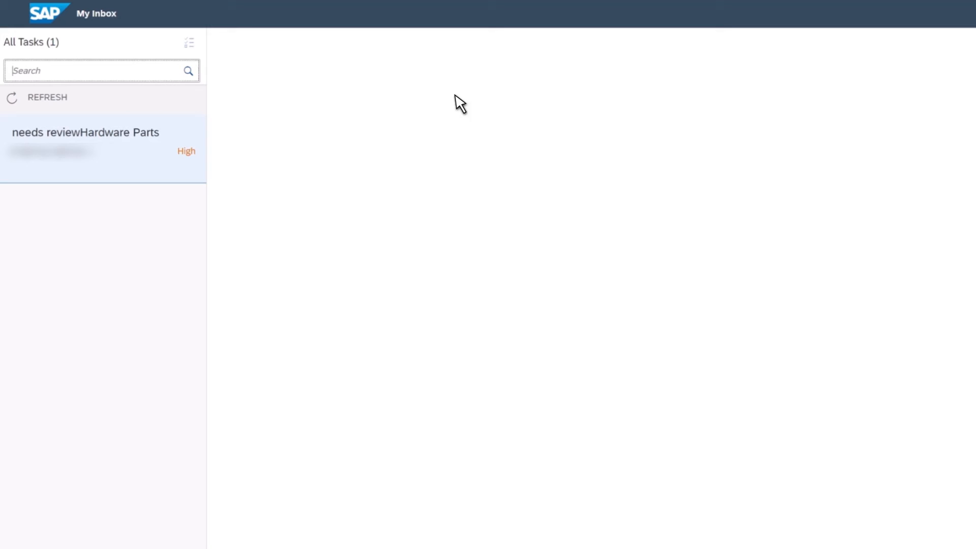
click(135, 160)
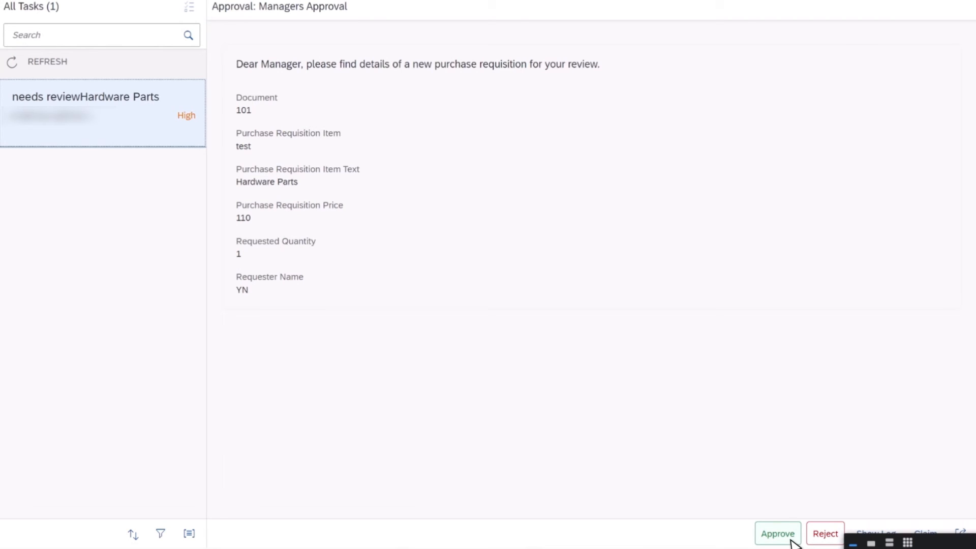
click(791, 540)
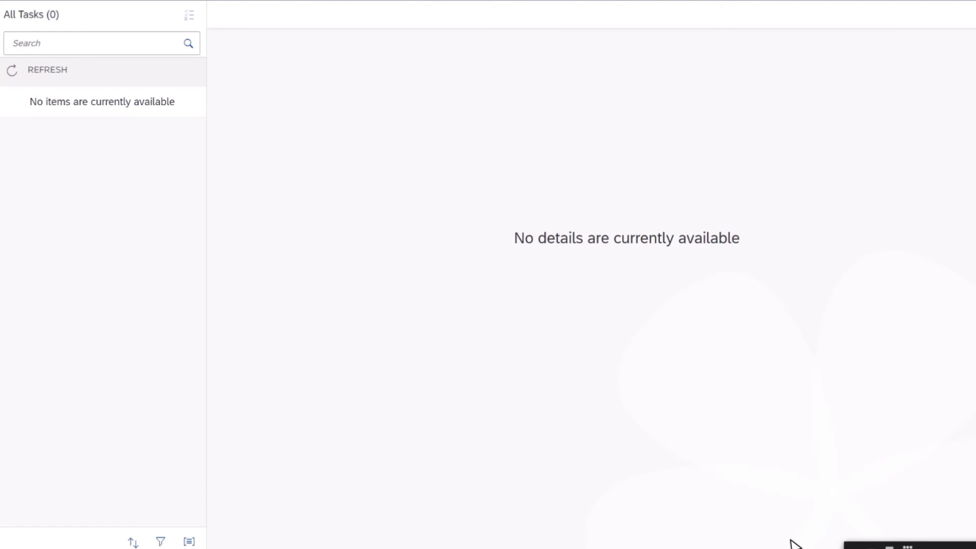
Step: Refresh the inbox and submit the PR Accepted notification to end the workflow
click(39, 76)
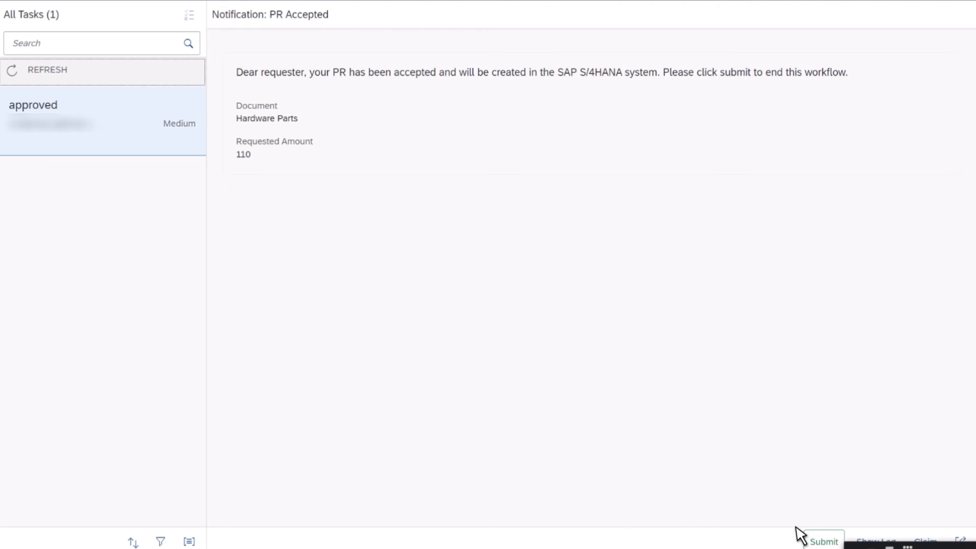
click(822, 542)
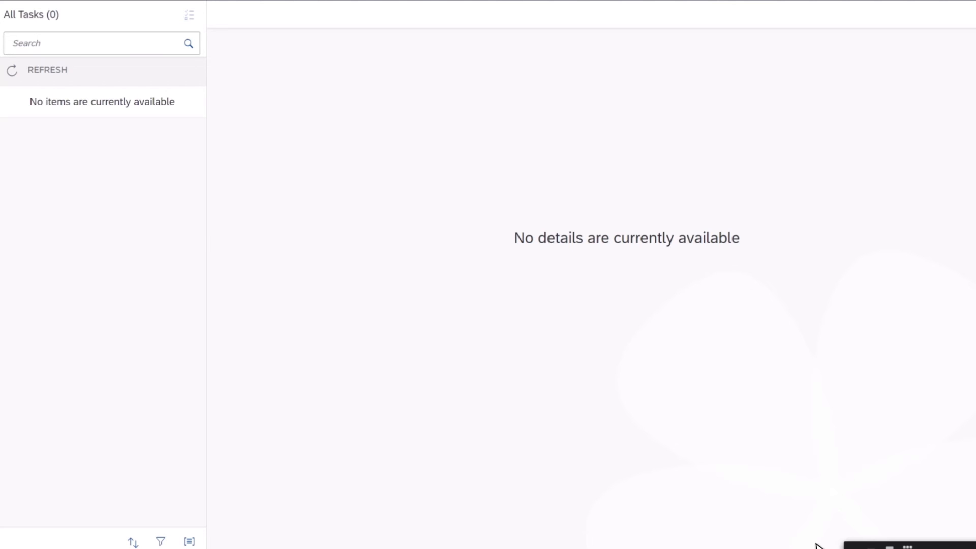
Step: Open the 48M_SUCCESS2022-07-21T15.50.17.xlsx result file from the attachments Success folder
mouse_move(183, 548)
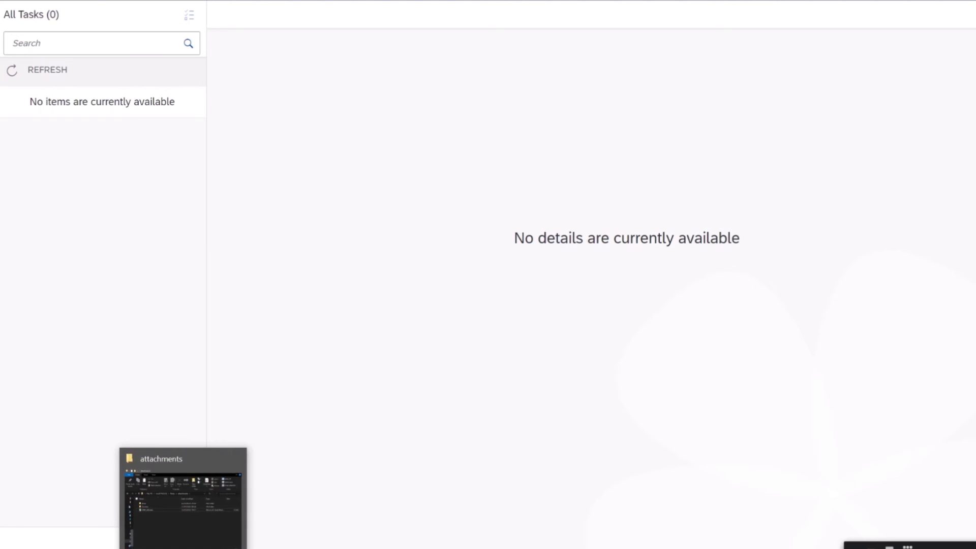
click(196, 523)
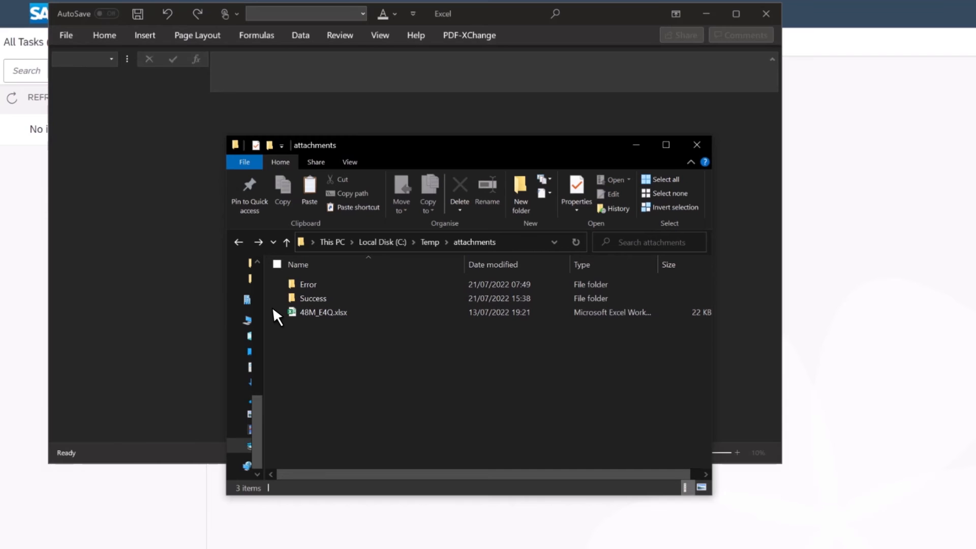
click(519, 11)
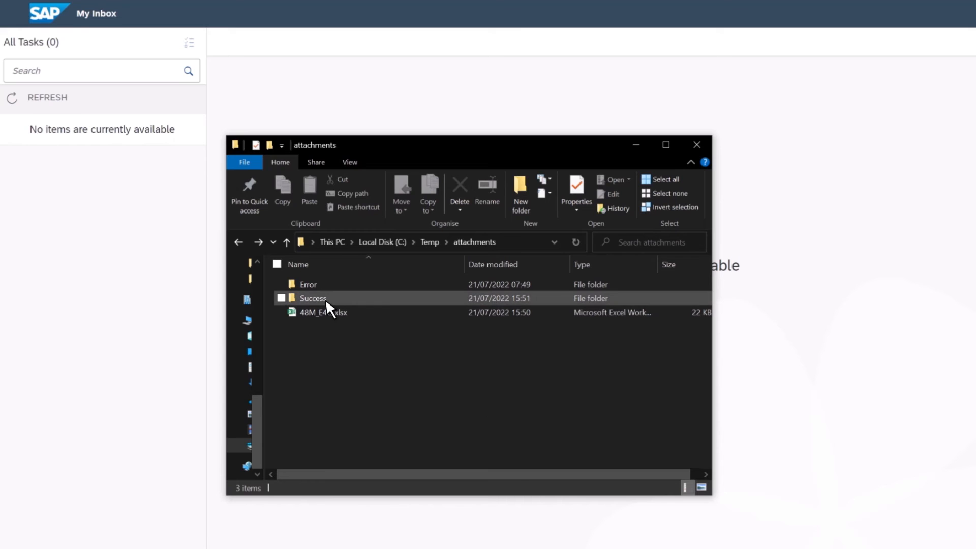
mouse_move(325, 299)
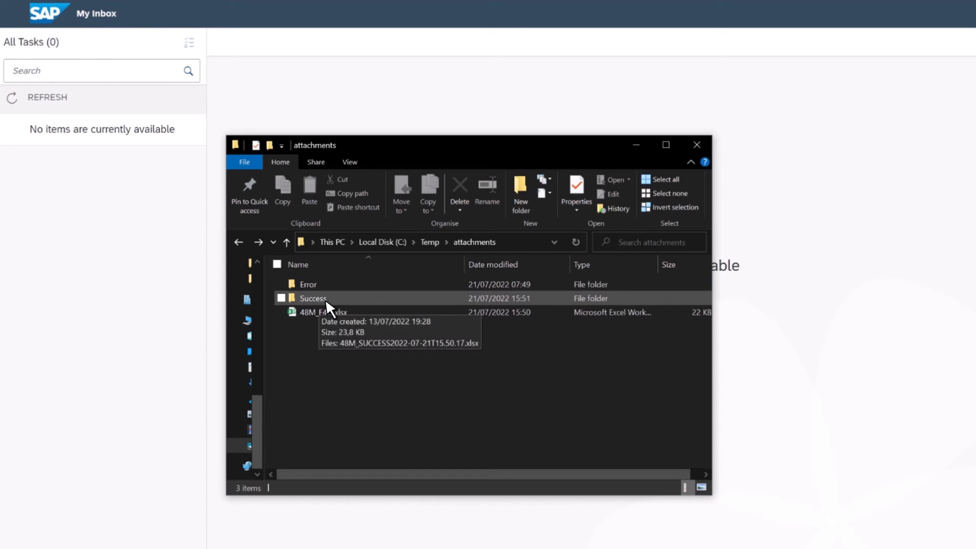
double_click(325, 299)
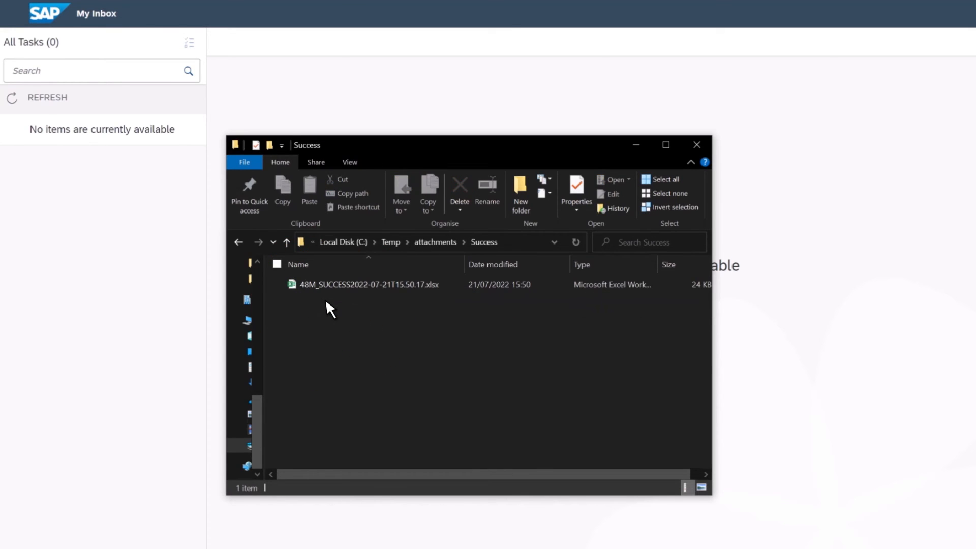
double_click(395, 285)
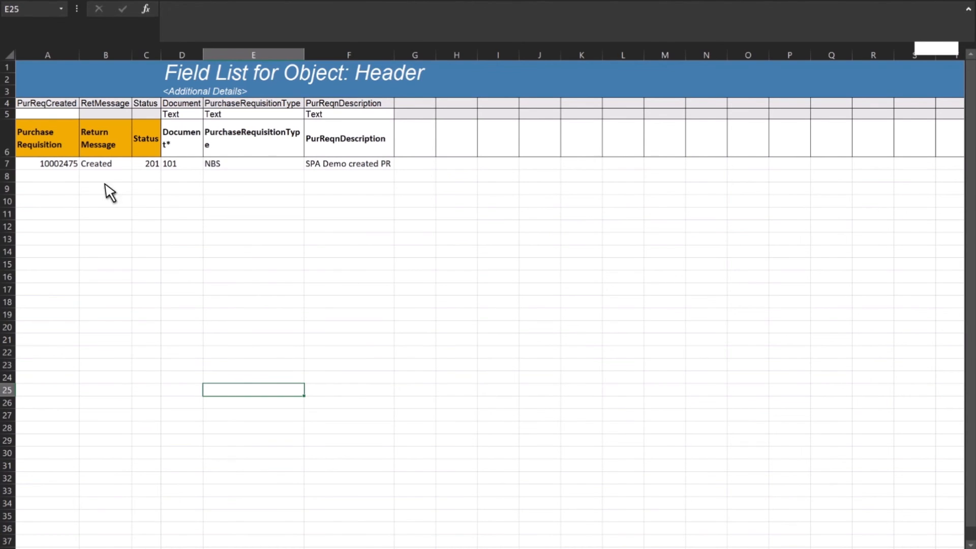
Step: Inspect the Header and PurchaseRequisitionItem sheets and copy the created purchase requisition number in cell A7
click(60, 168)
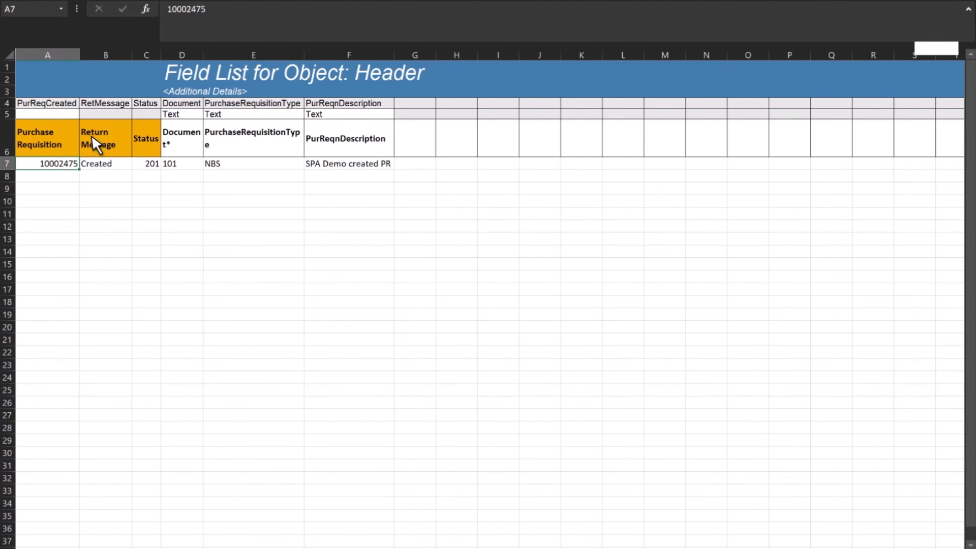
click(213, 18)
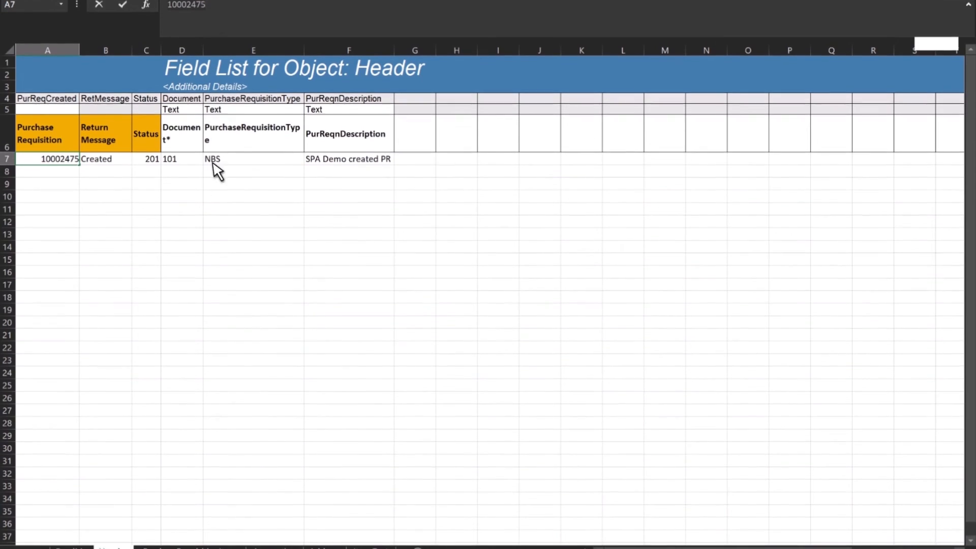
click(216, 542)
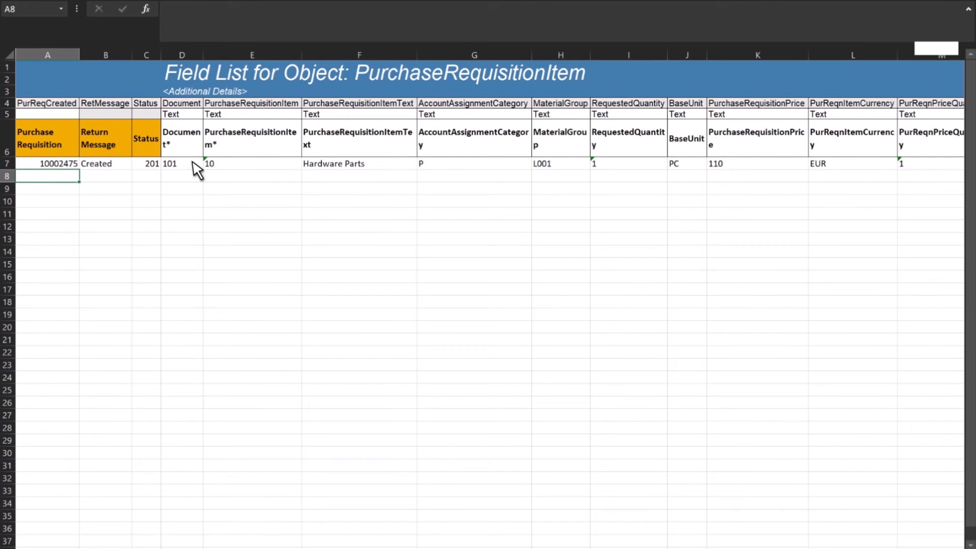
click(385, 163)
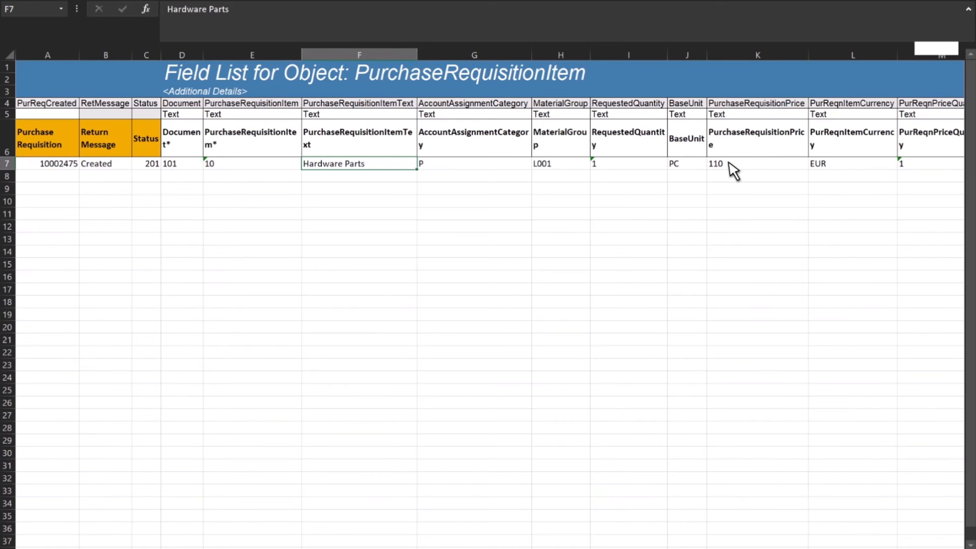
click(70, 164)
click(232, 18)
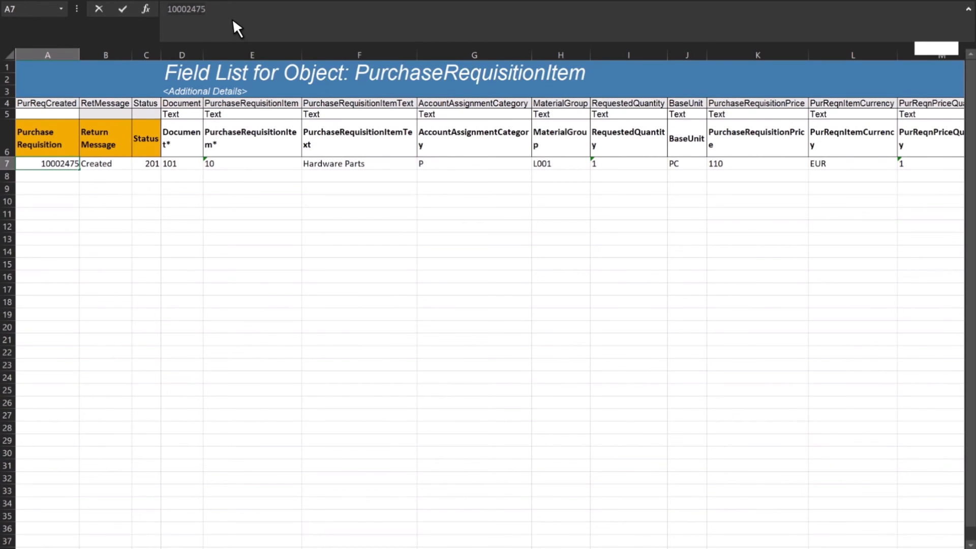
Step: Switch to the SAP Fiori launchpad, open Manage Purchase Requisitions - Professional, and list all requisitions
key(alt+Tab)
key(alt+Tab)
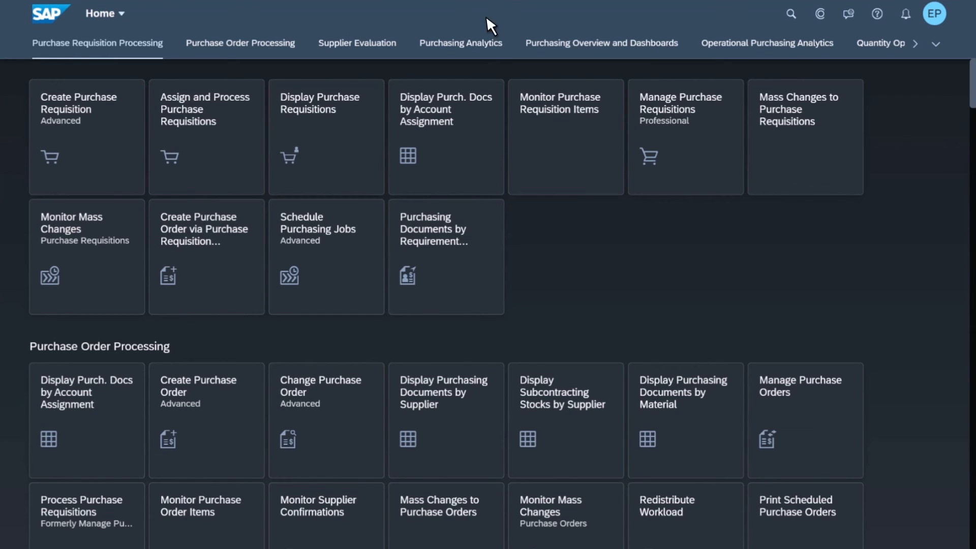
click(934, 13)
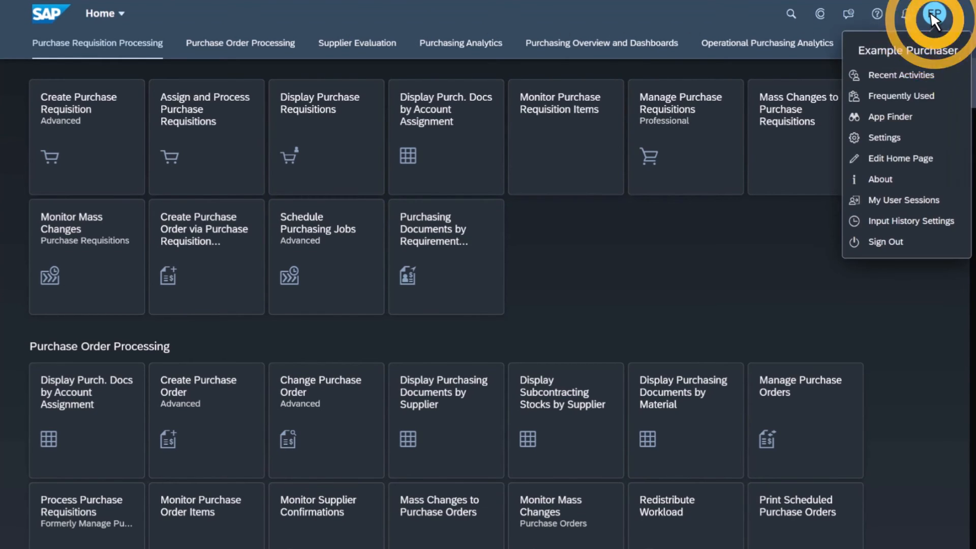
click(688, 15)
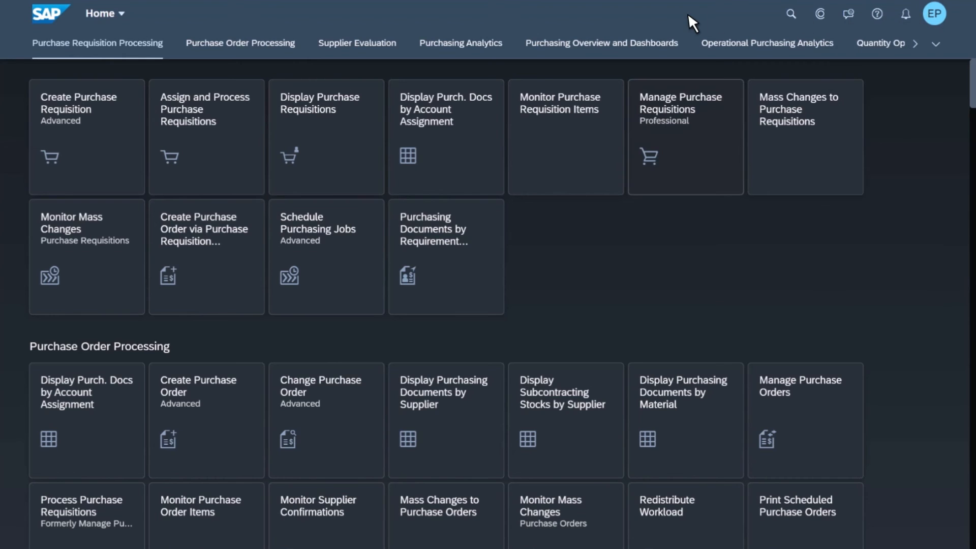
click(691, 163)
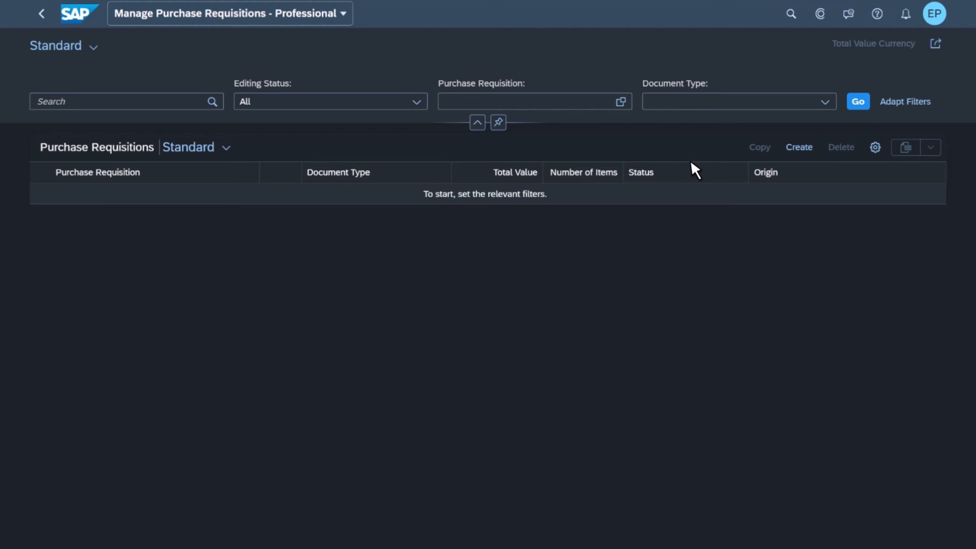
click(858, 113)
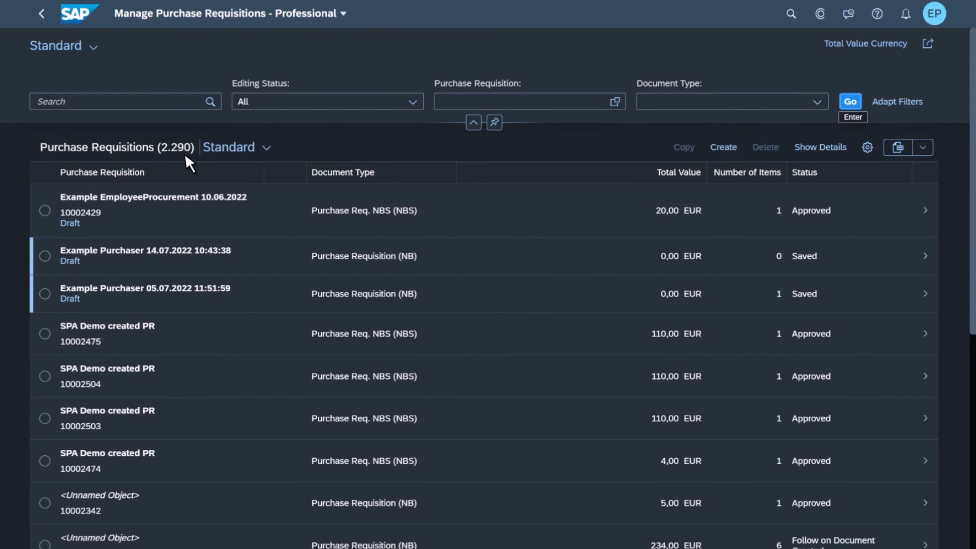
Step: Search the purchase requisitions for the copied requisition number
click(128, 100)
text(10002475)
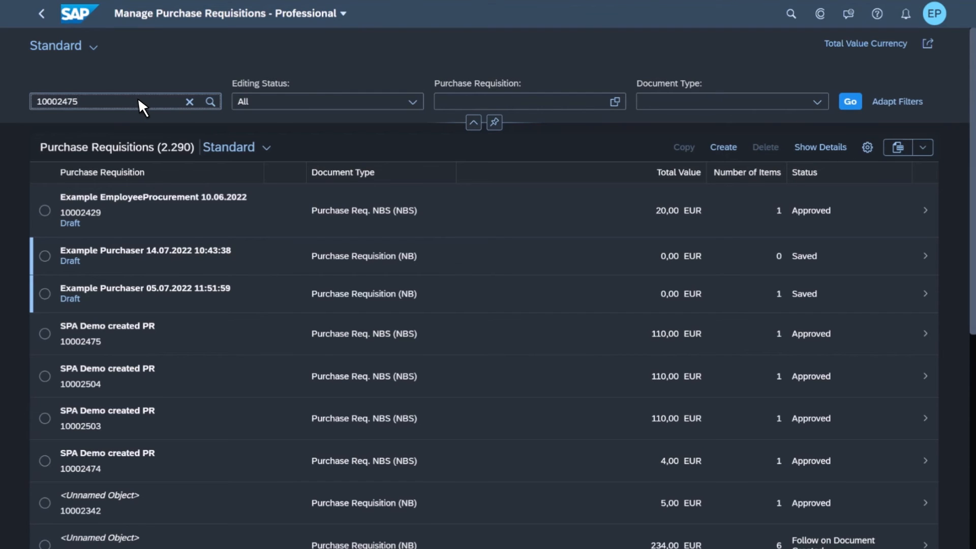
click(212, 100)
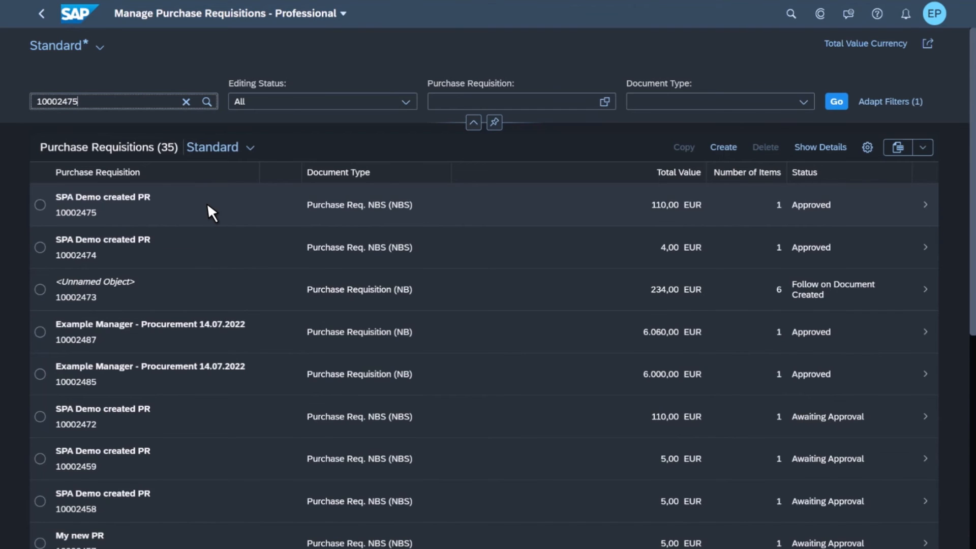
Step: Open the SPA Demo created PR requisition and review its items and approval details
click(208, 202)
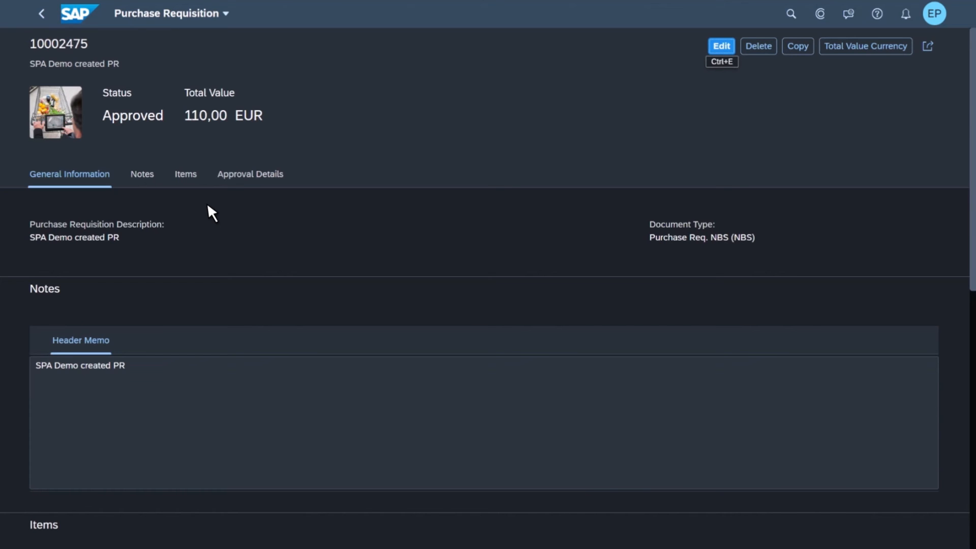
scroll(208, 206, down, 3)
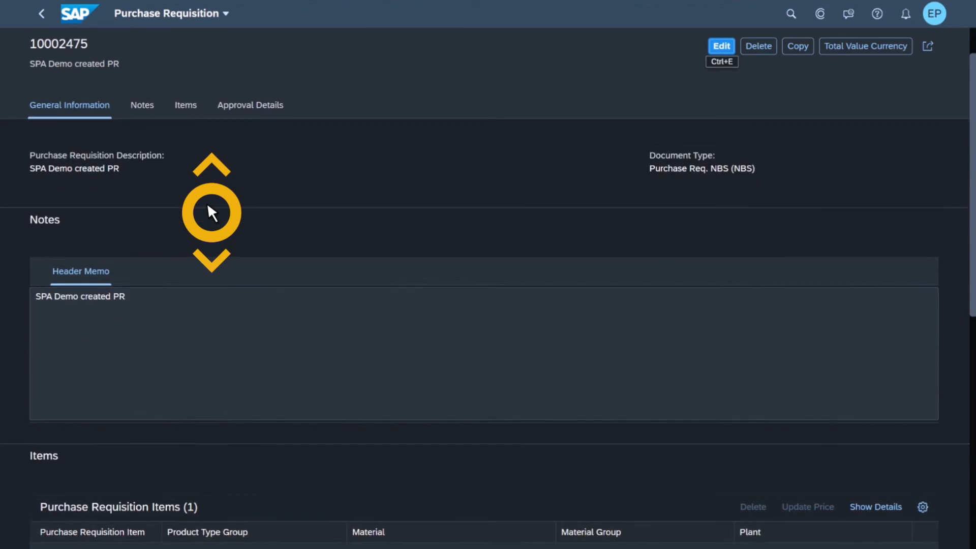
scroll(209, 208, down, 4)
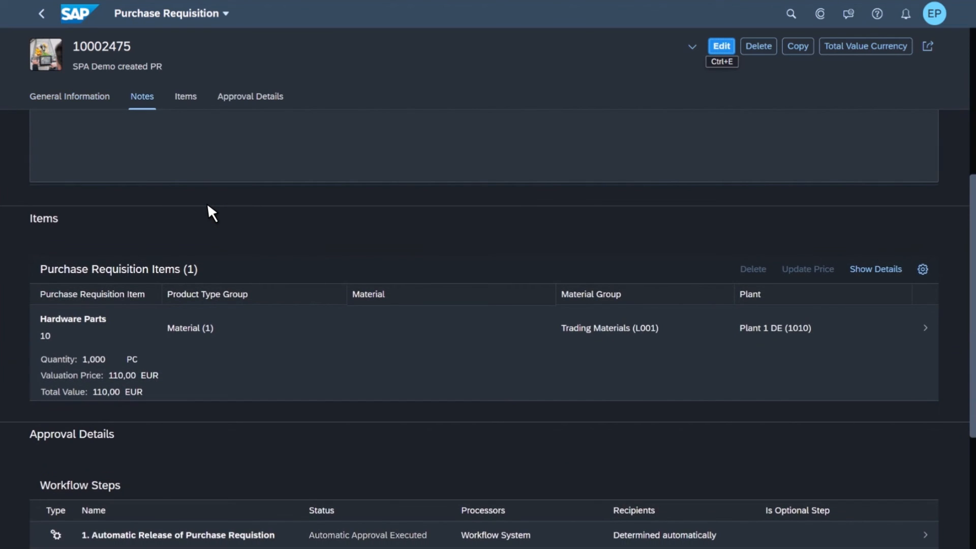
scroll(208, 209, down, 2)
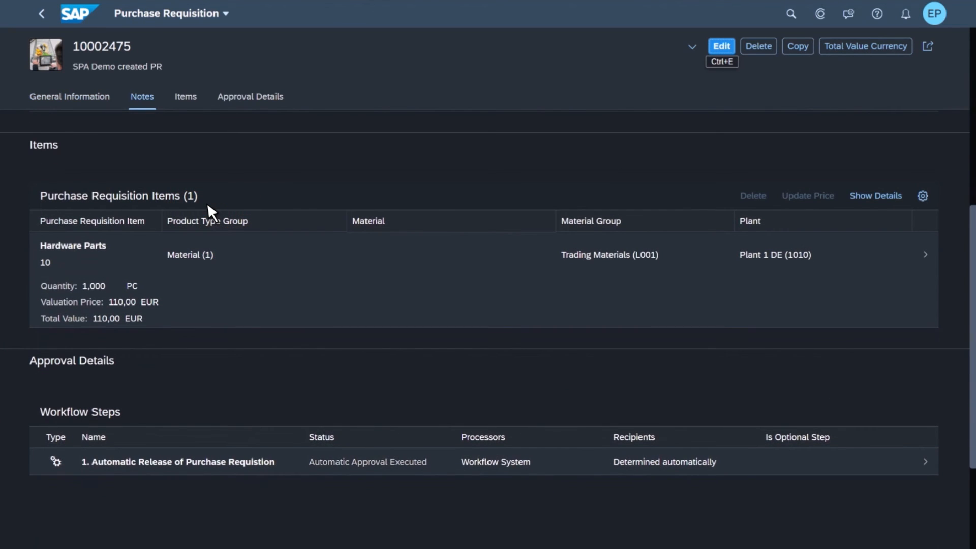